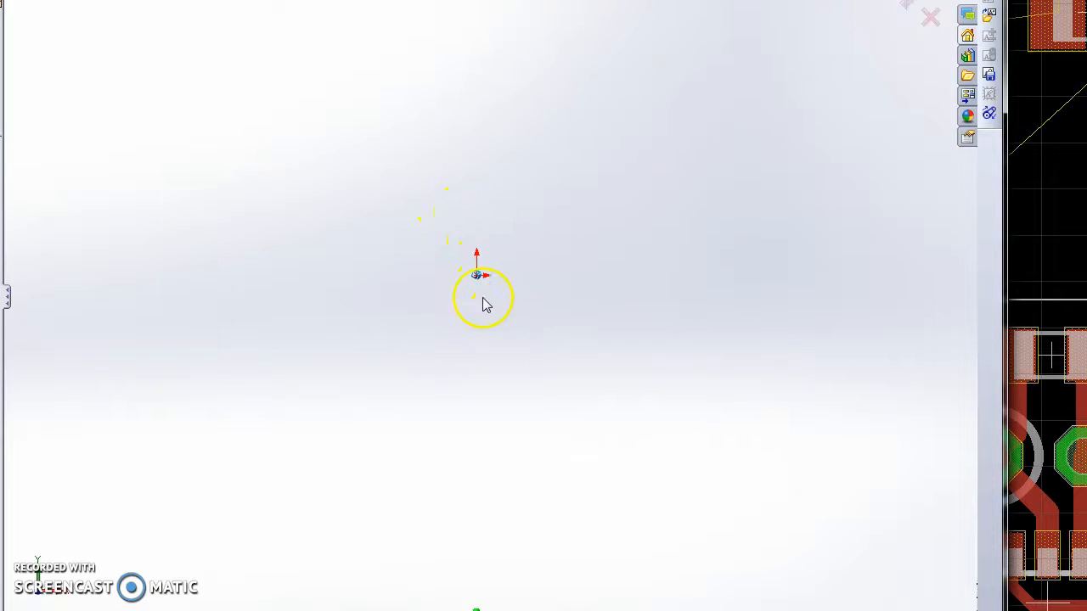
- Sketch a centre rectangle on the origin, about 0.72 in wide and 0.60 in high
mouse_move(391, 264)
right_down()
mouse_move(400, 279)
mouse_move(380, 336)
right_up()
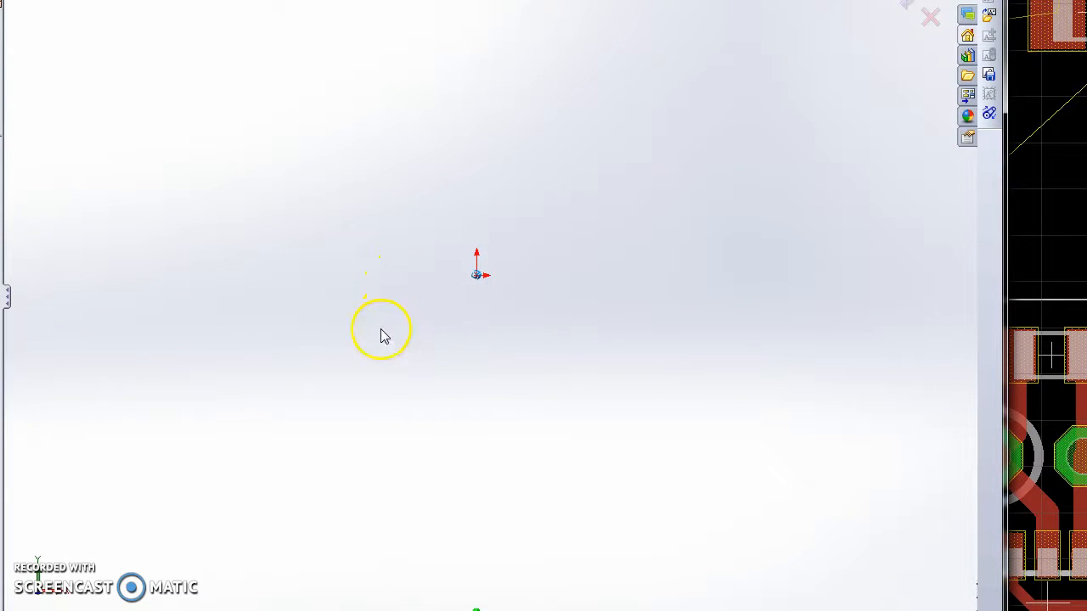
click(476, 274)
click(420, 321)
- Dimension the rectangle's height along its left edge and its width along its top edge, keeping the drawn sizes
mouse_move(350, 406)
right_down()
mouse_move(347, 364)
mouse_move(371, 359)
right_up()
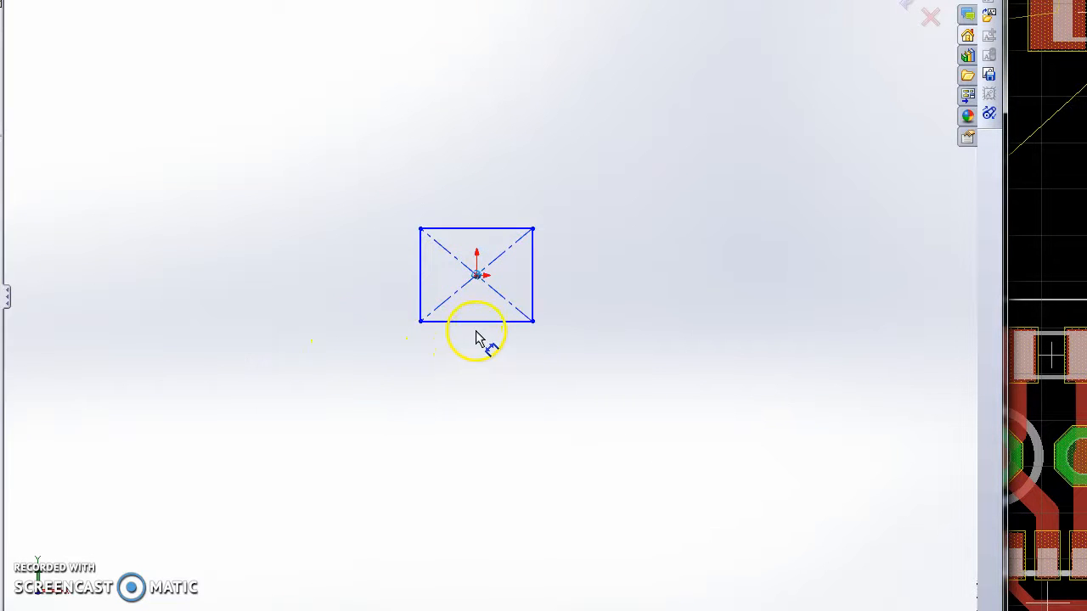
click(422, 278)
click(376, 406)
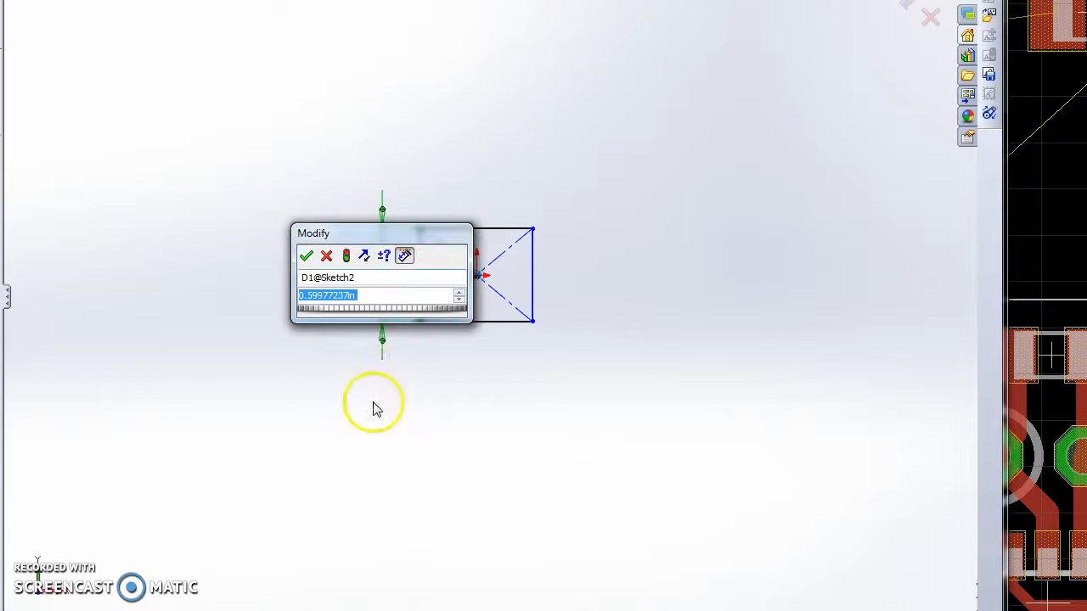
click(306, 257)
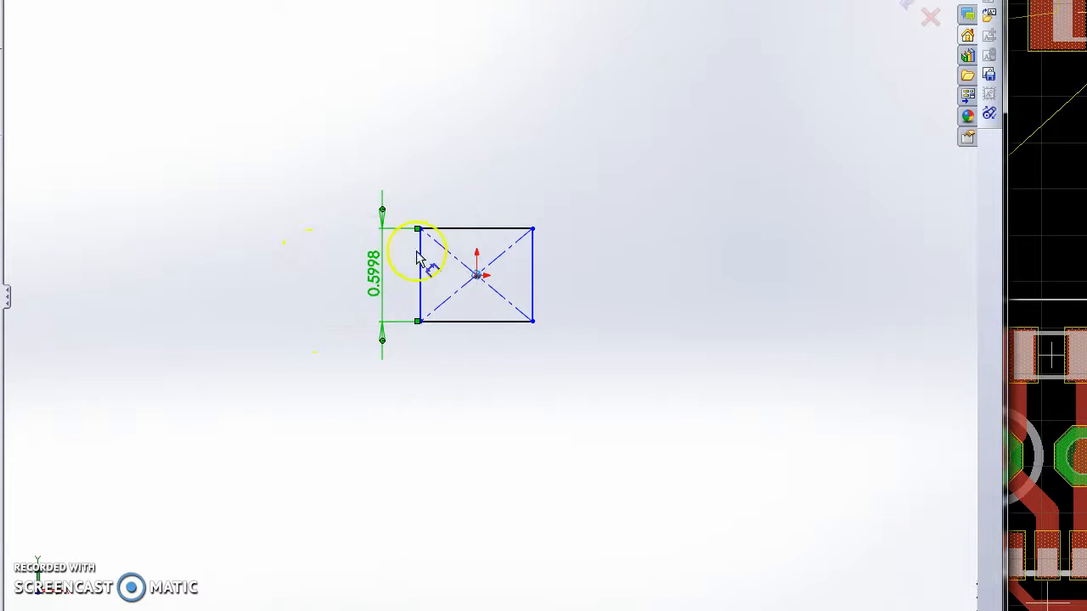
click(456, 231)
click(466, 204)
key(Return)
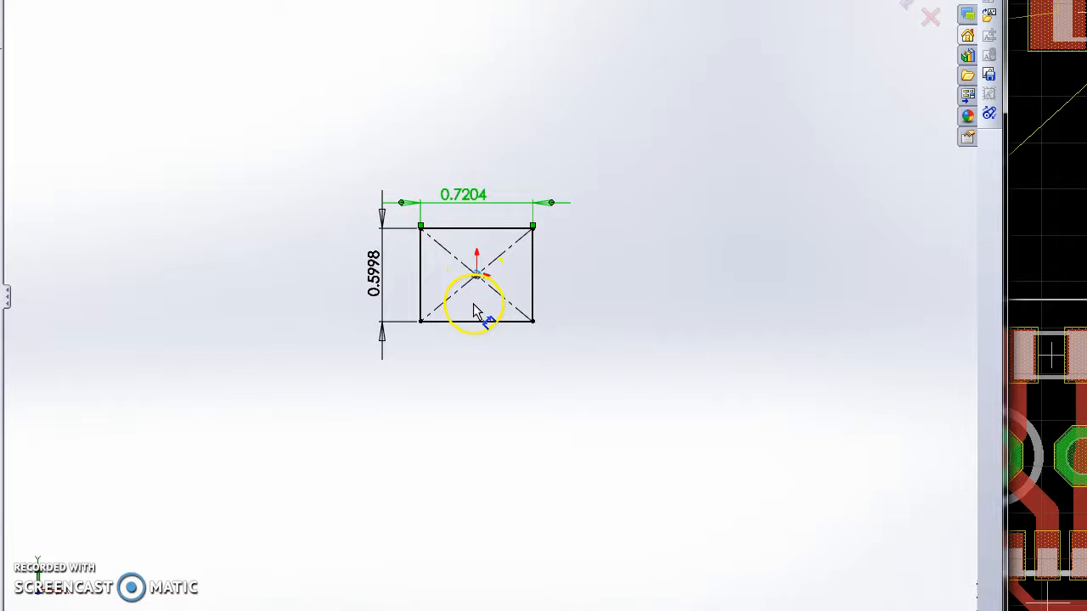
- Sketch four small centre rectangles in a rough row just below the large rectangle
scroll(484, 354, down, 3)
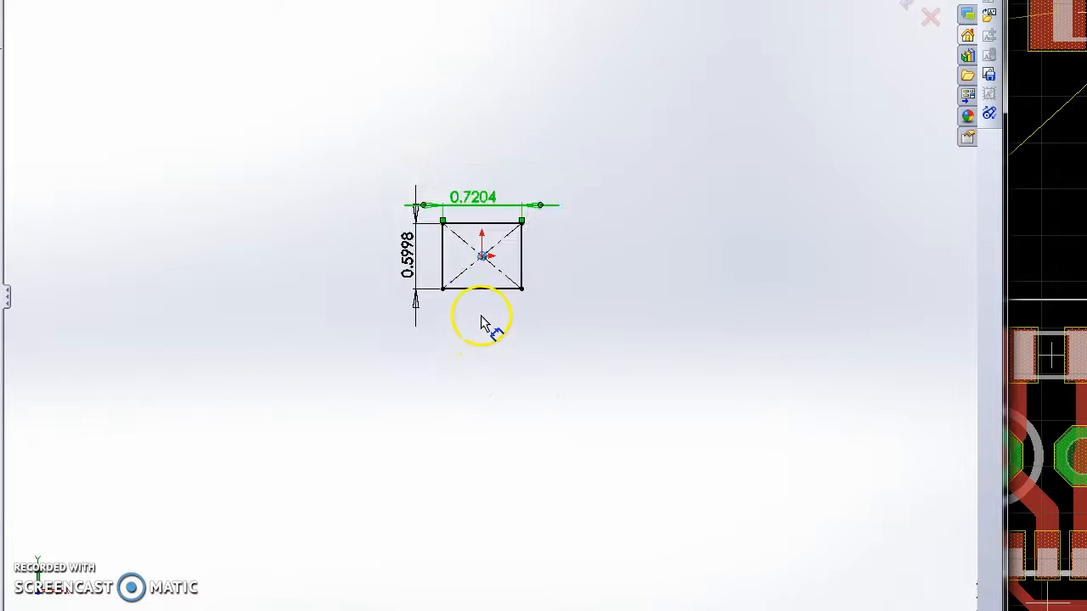
scroll(486, 292, down, 1)
right_drag(522, 323, 563, 315)
mouse_move(510, 352)
right_down()
mouse_move(497, 376)
mouse_move(514, 374)
right_up()
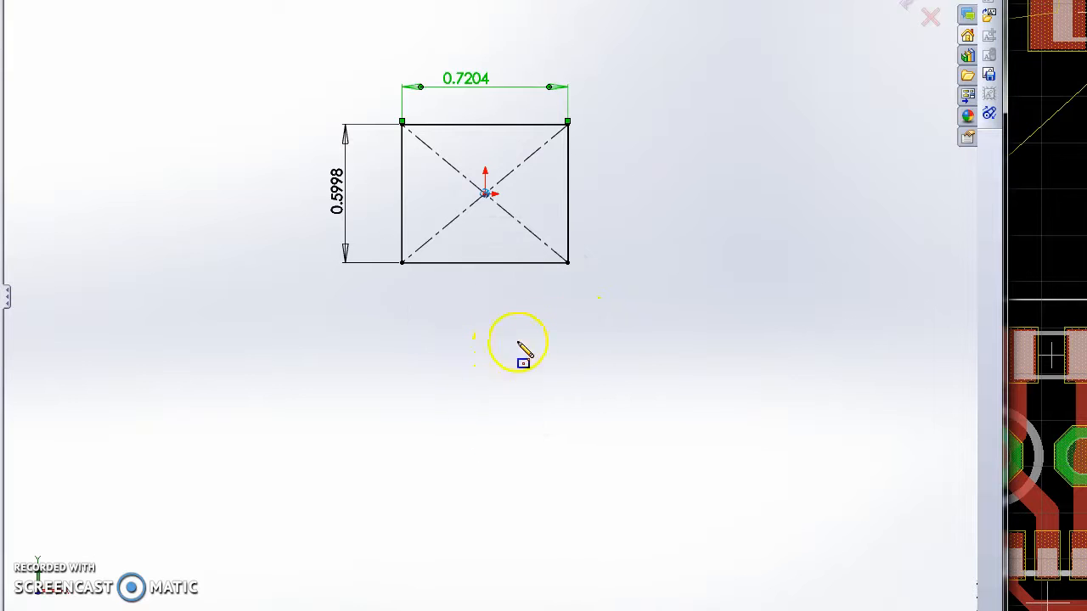
click(543, 300)
click(528, 327)
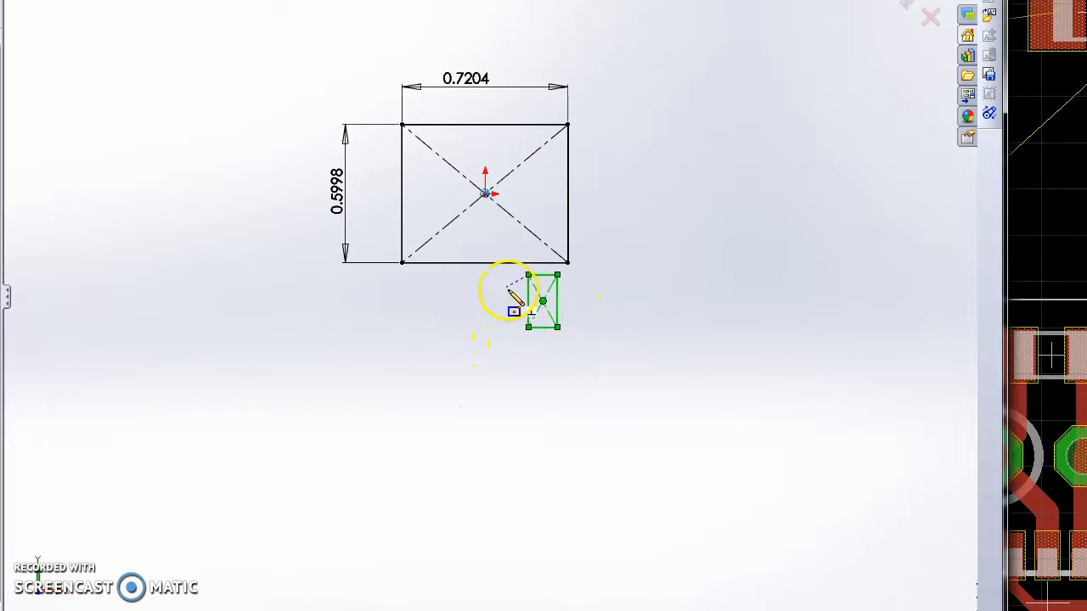
click(500, 291)
click(478, 314)
click(436, 289)
click(418, 311)
click(374, 301)
click(394, 320)
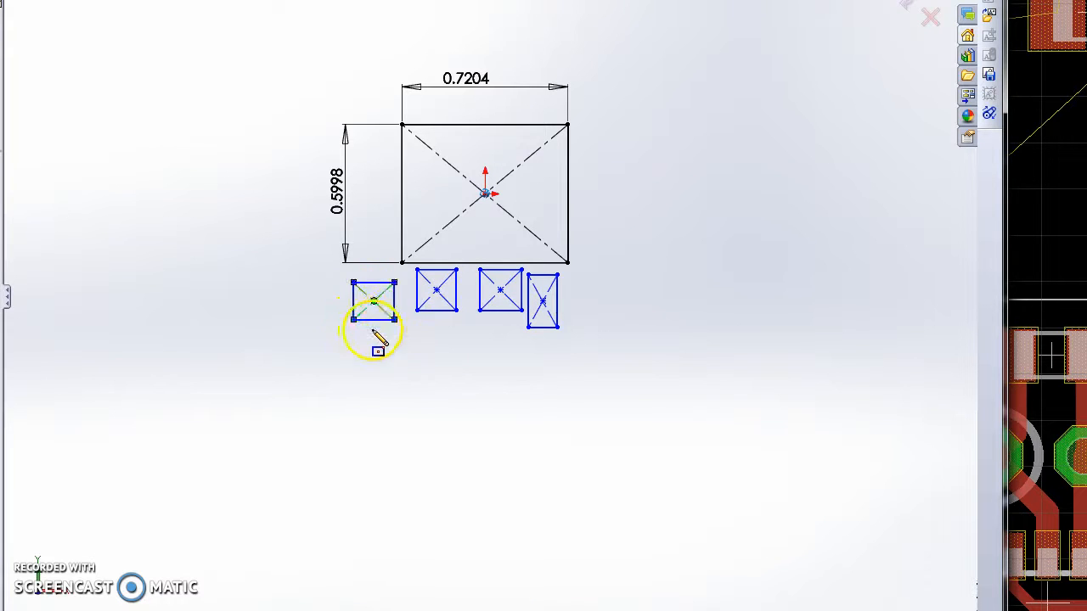
- Make the bottom edges of the four small rectangles equal in length
click(375, 320)
ctrl+click(437, 311)
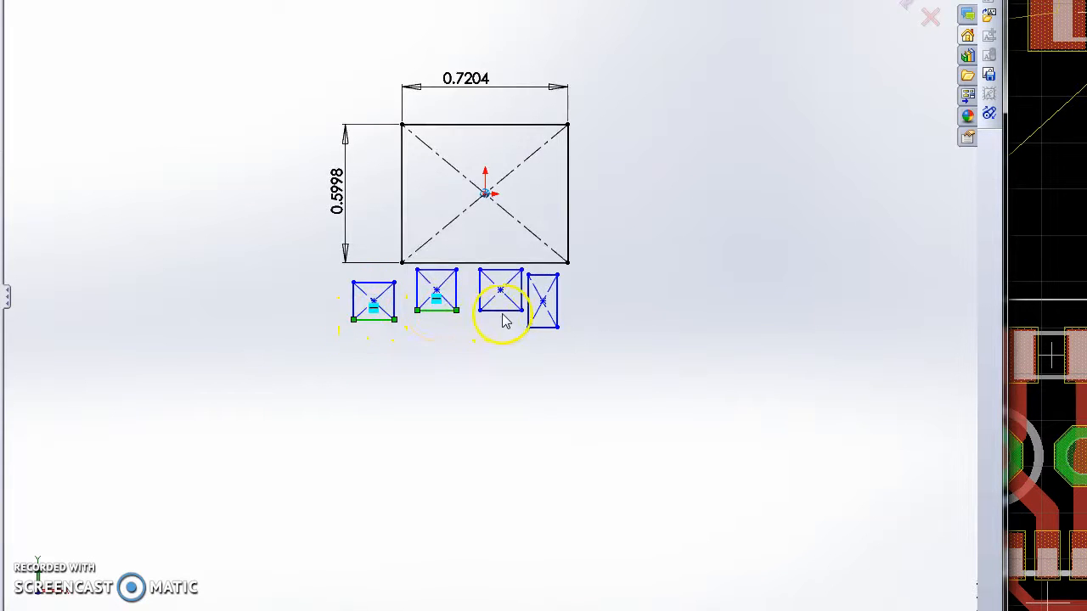
ctrl+click(544, 327)
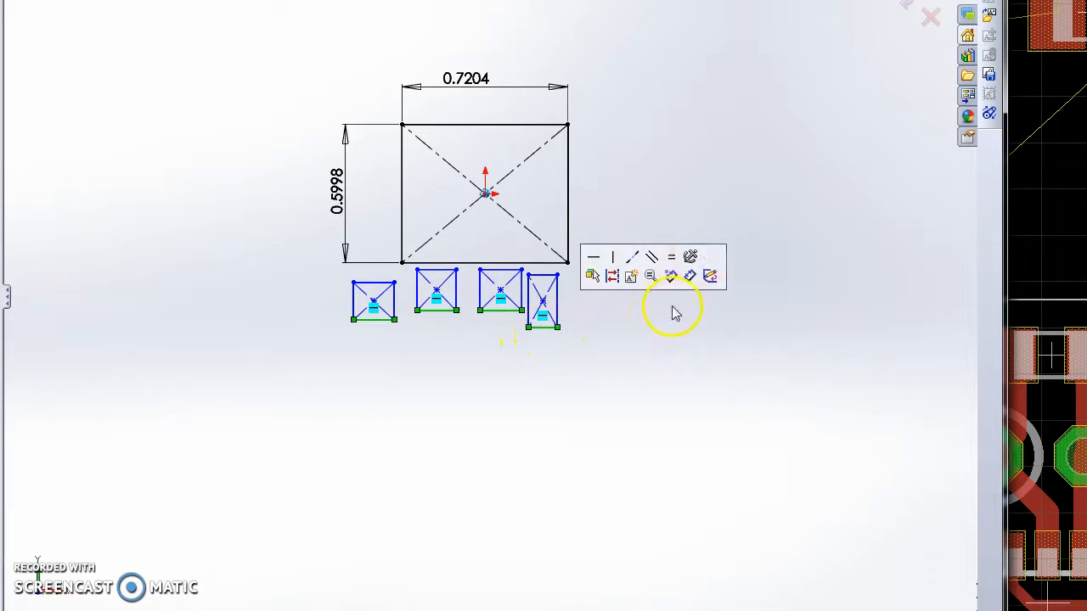
click(688, 254)
click(534, 338)
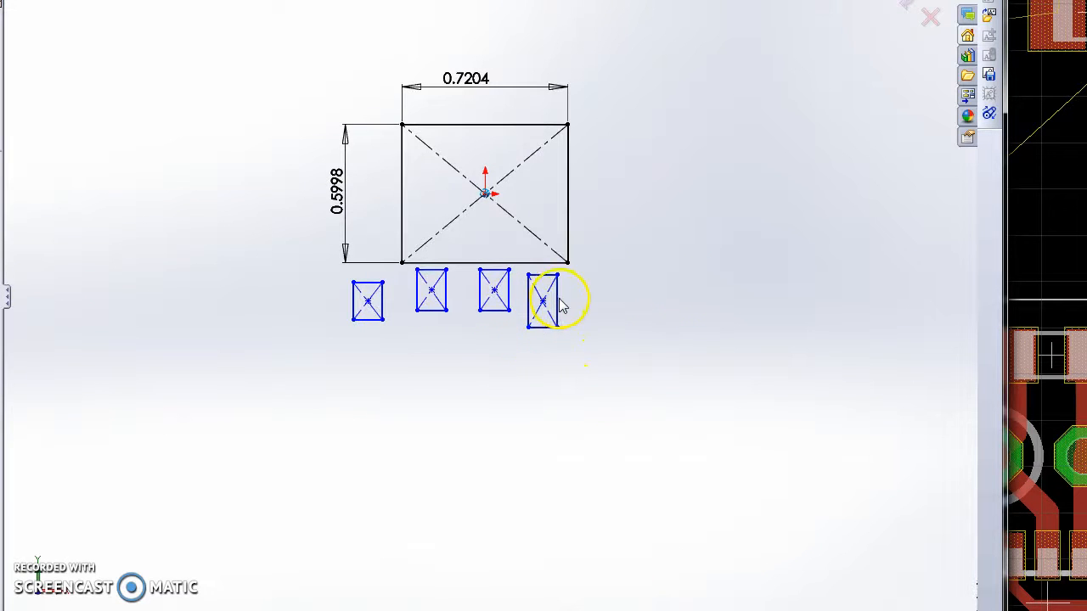
- Make the right vertical edges of the four small rectangles equal in length
click(557, 308)
ctrl+click(508, 291)
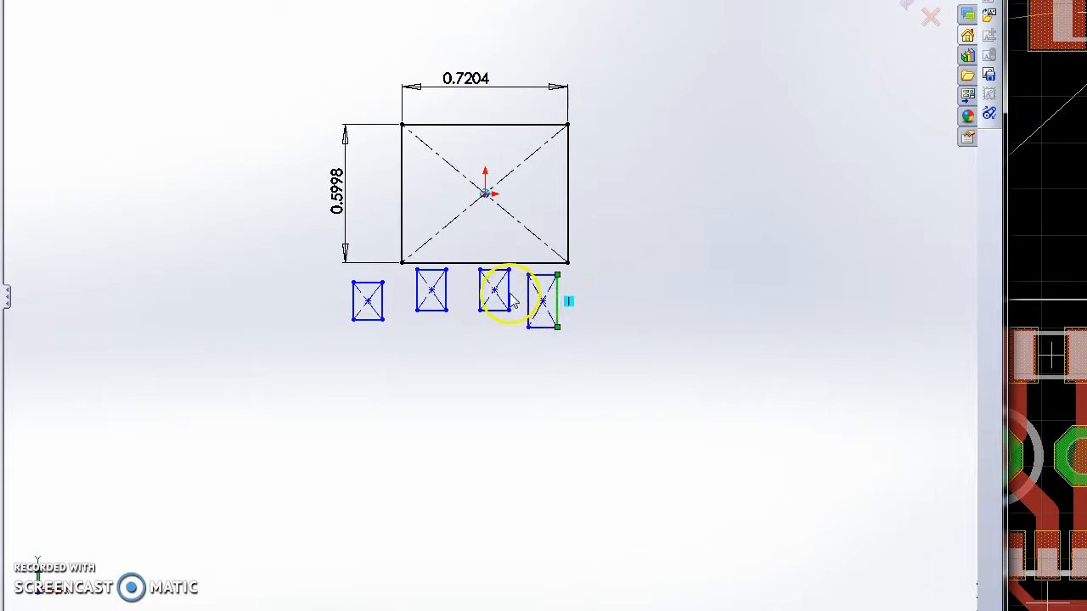
ctrl+click(383, 311)
click(513, 234)
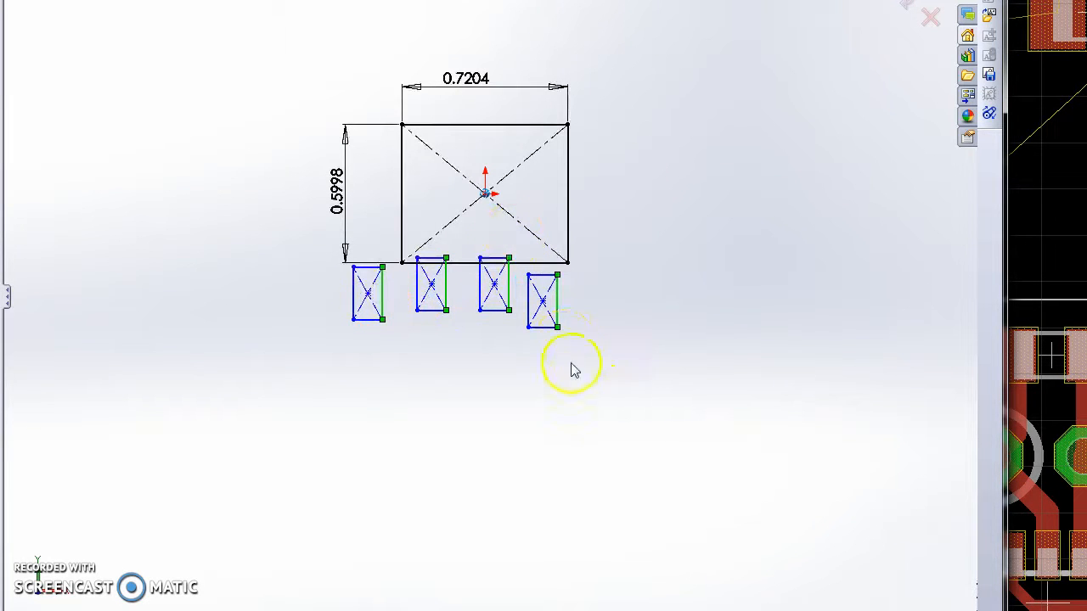
- Align the centre points of the four small rectangles with a horizontal relation
click(543, 300)
ctrl+click(495, 285)
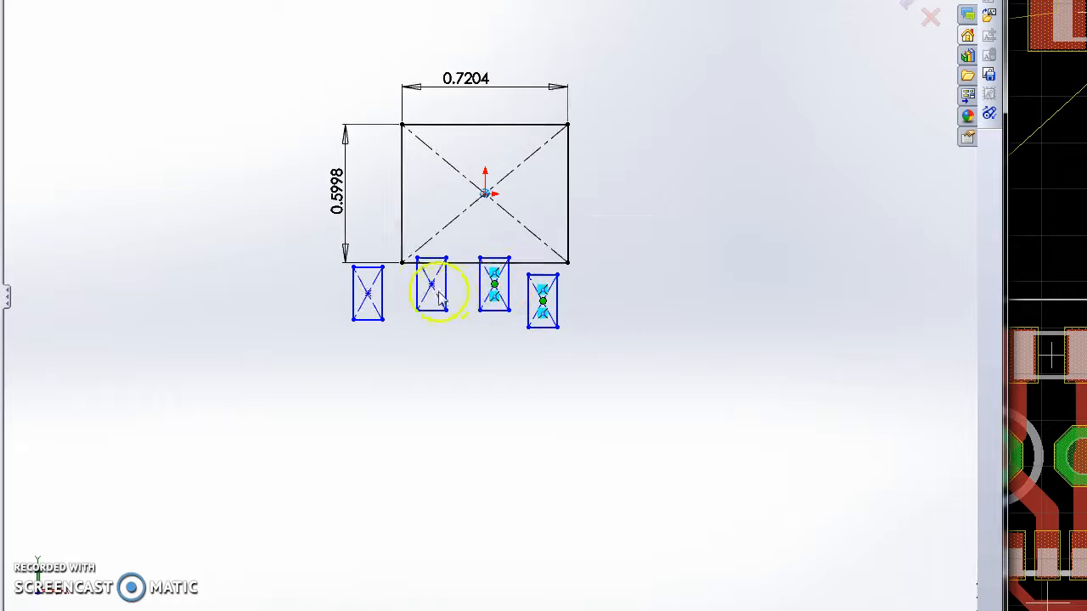
ctrl+click(368, 296)
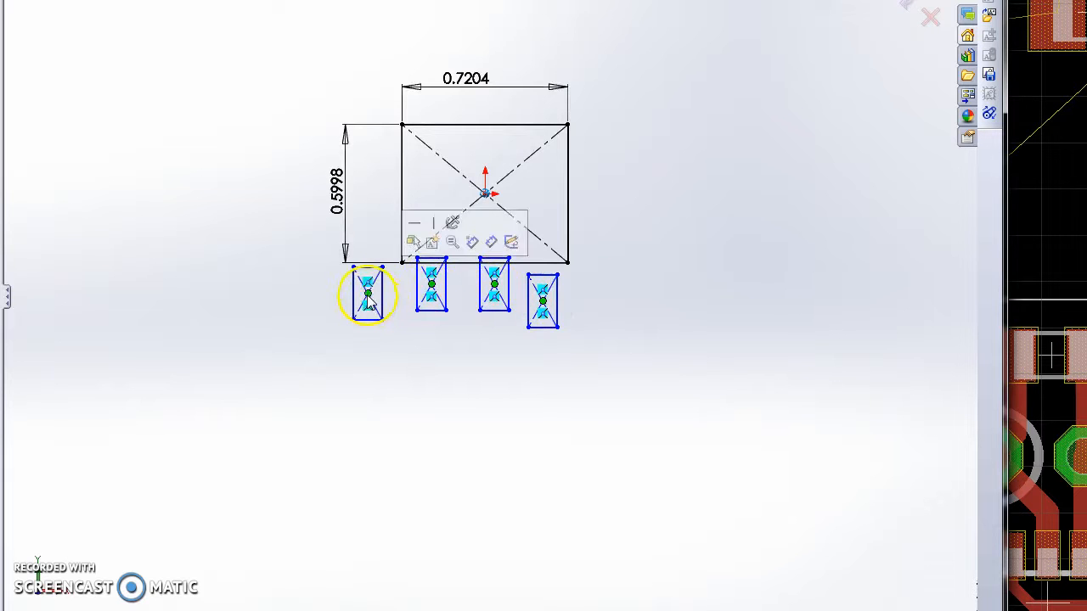
click(411, 240)
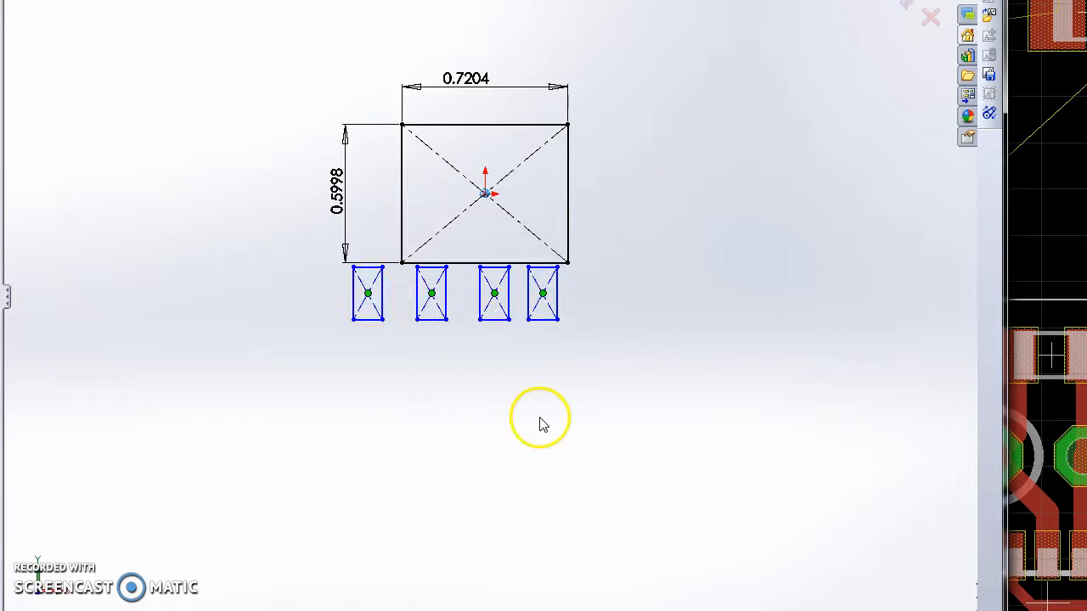
right_click(639, 339)
key(Escape)
- Join the small rectangles' centre points with centerlines and make the three segments equal, shifting the row slightly down and right
right_drag(651, 291, 700, 289)
click(542, 293)
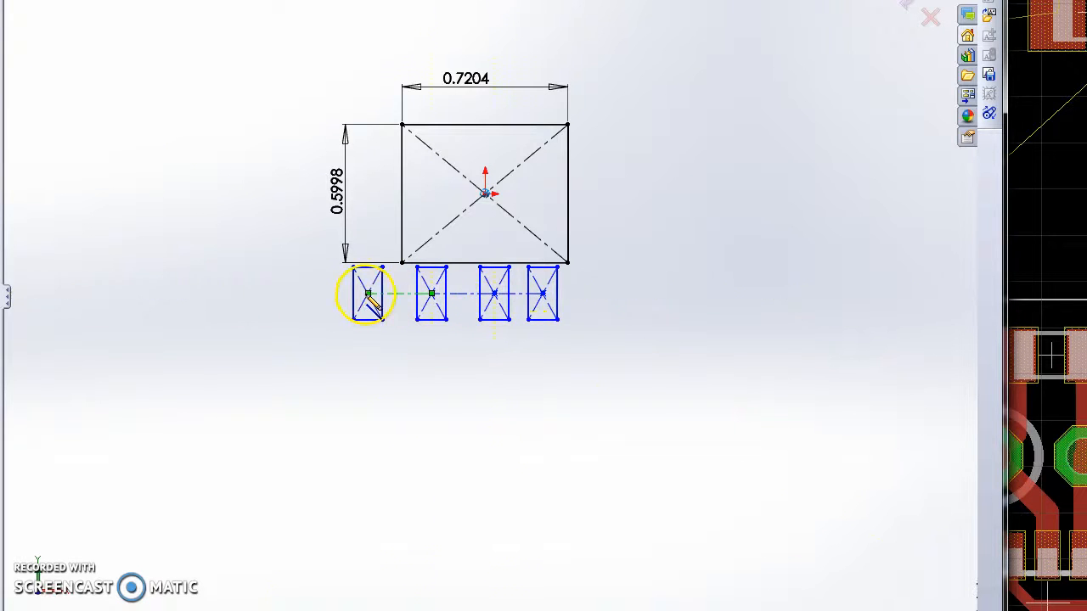
click(521, 293)
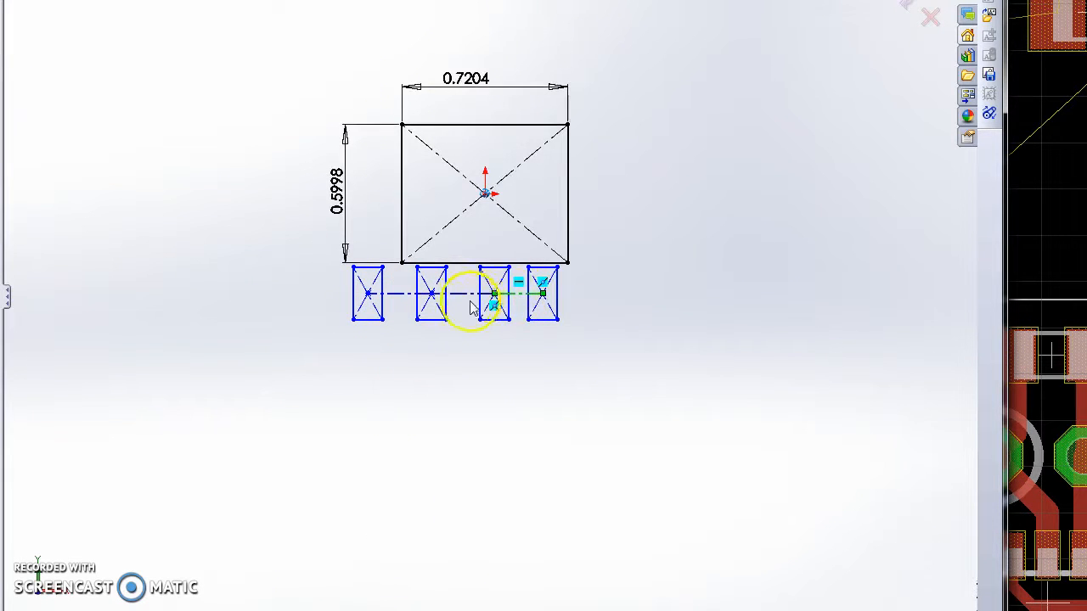
ctrl+click(454, 295)
ctrl+click(404, 299)
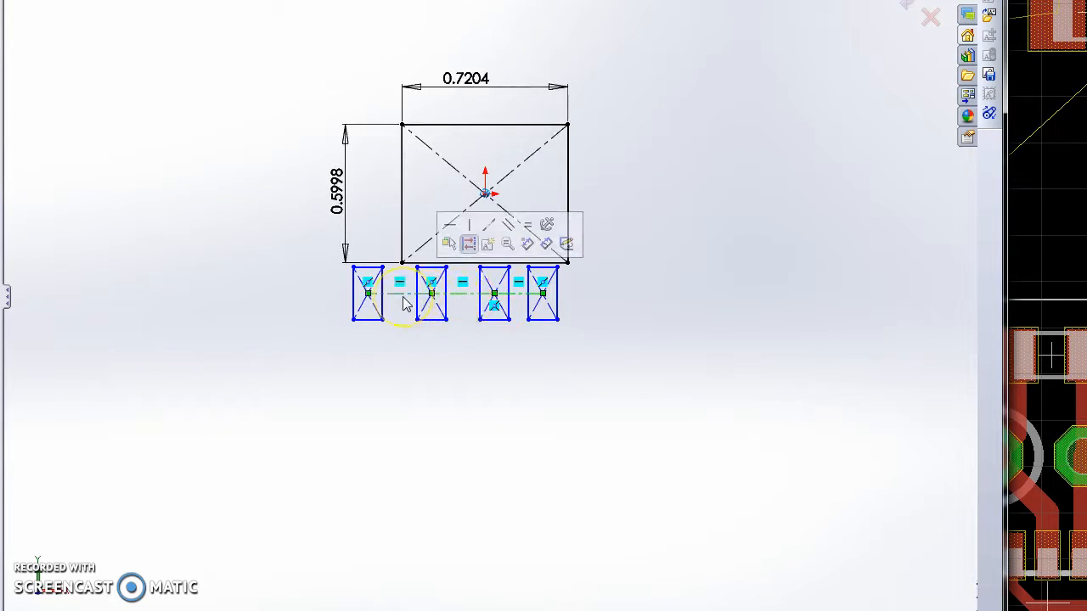
click(527, 225)
click(461, 404)
drag(559, 293, 582, 323)
- Dimension the spacing between the centres of the two leftmost small rectangles, keeping the drawn distance
right_drag(512, 469, 503, 366)
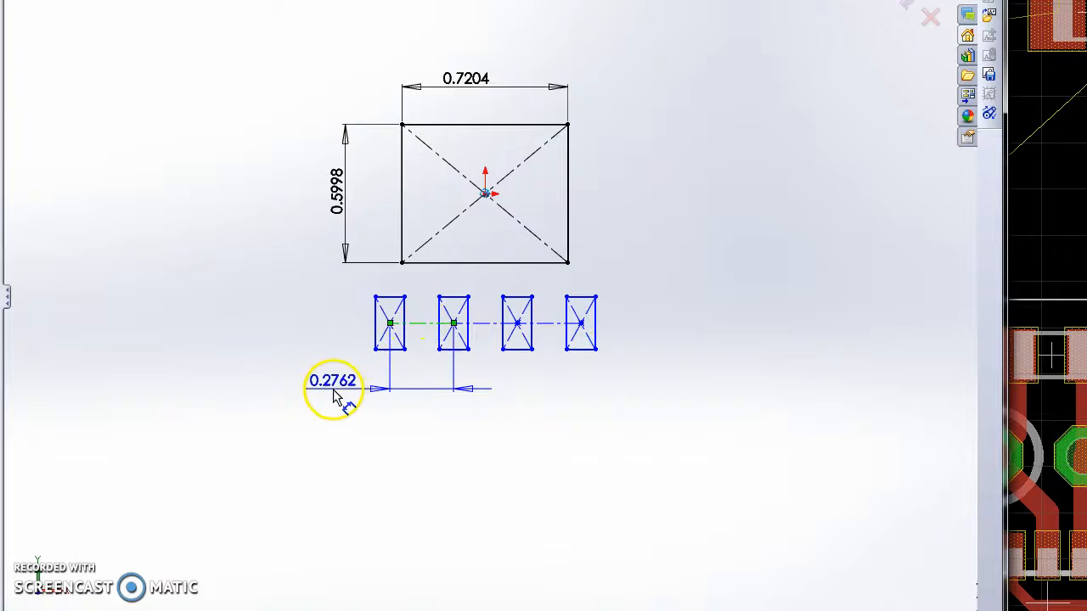
click(325, 381)
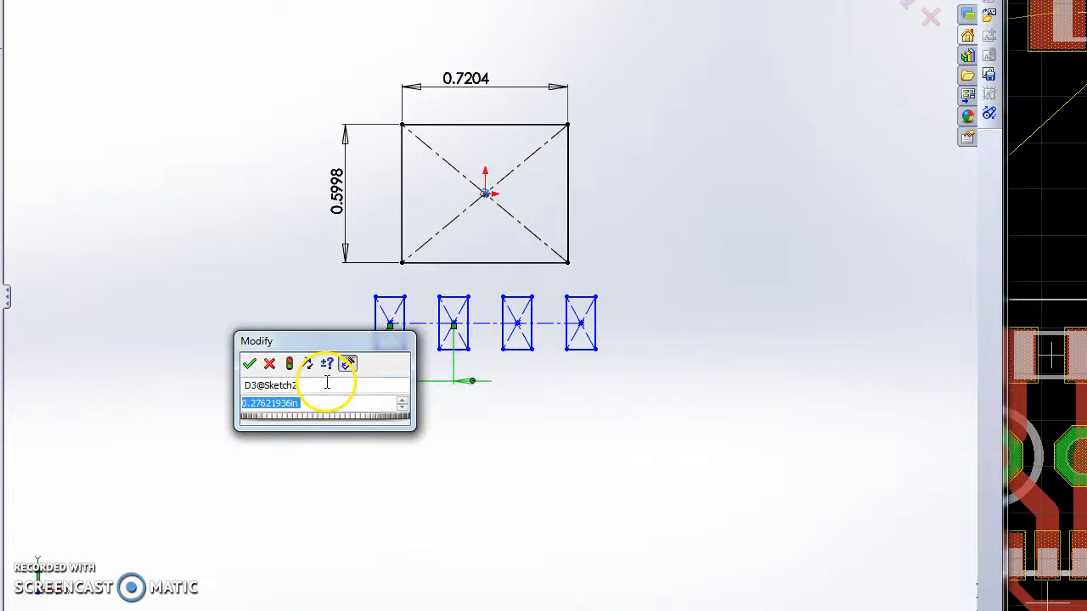
click(249, 365)
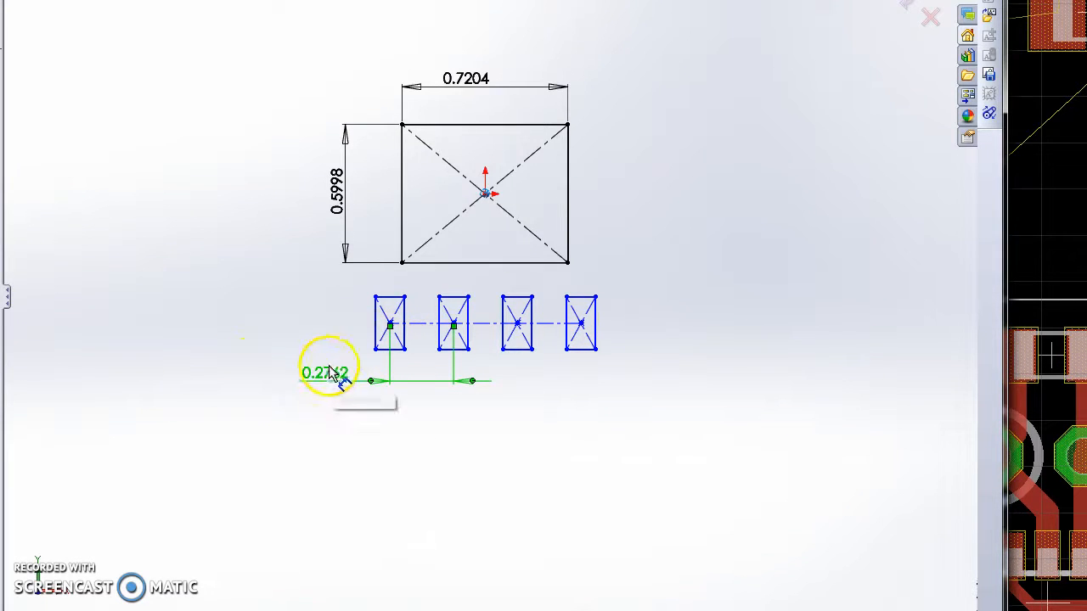
key(Escape)
- Draw a centerline from the origin to the midpoint of the small rectangles' row and make it vertical
right_drag(495, 437, 530, 394)
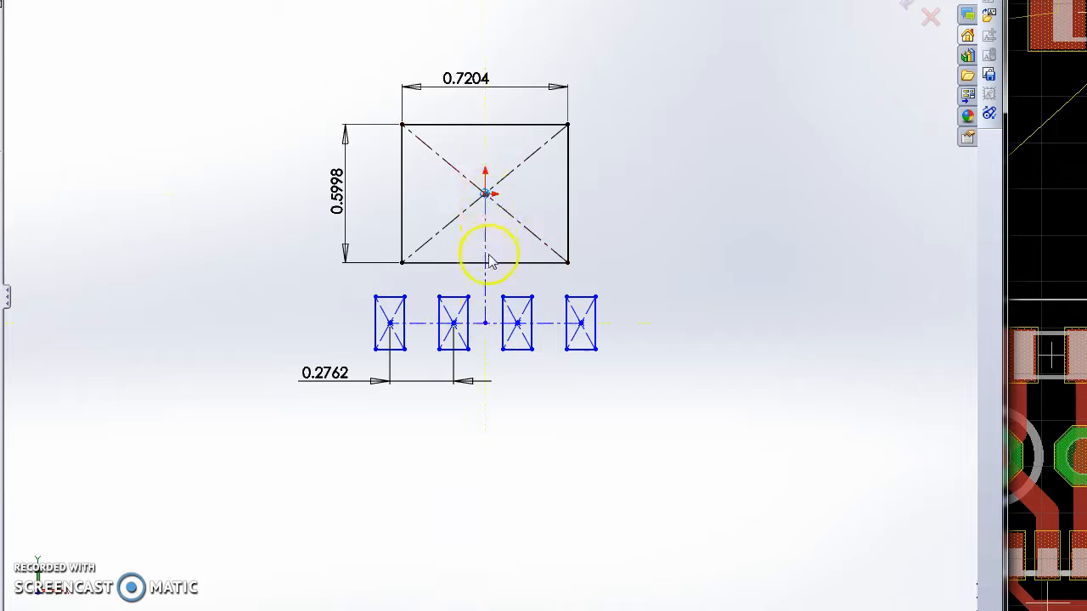
drag(488, 330, 439, 315)
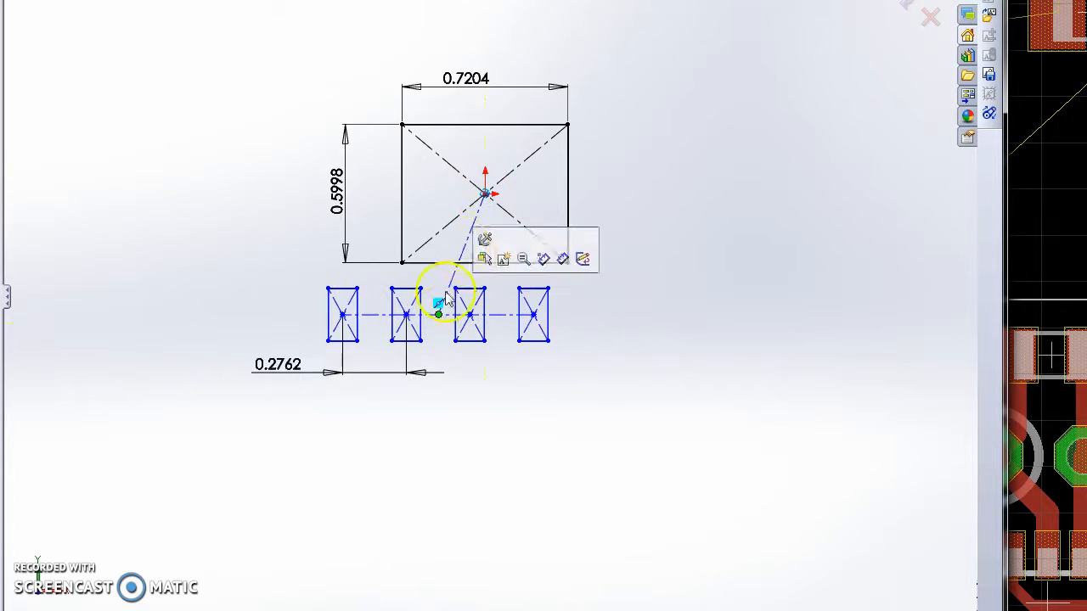
click(465, 240)
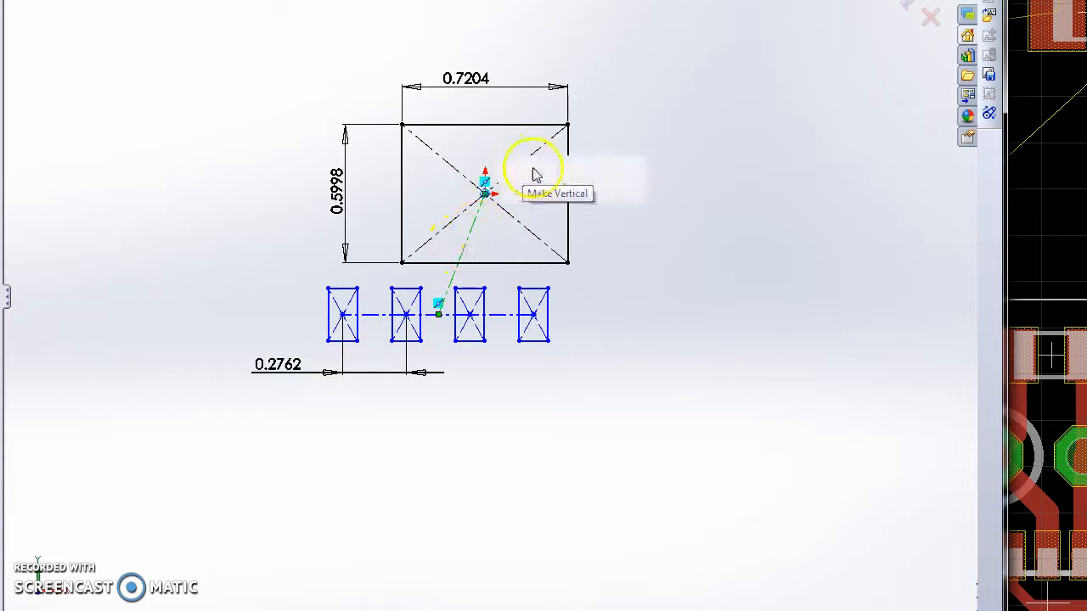
click(529, 175)
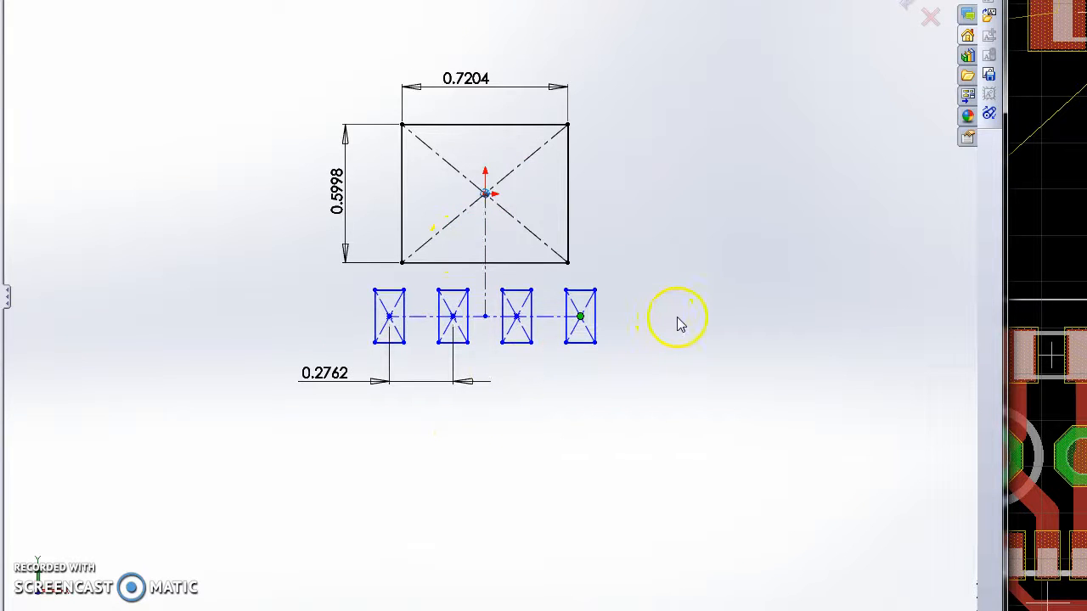
drag(566, 322, 518, 402)
mouse_move(526, 323)
mouse_down()
mouse_move(529, 298)
mouse_move(534, 340)
mouse_move(529, 296)
mouse_move(530, 337)
mouse_move(544, 337)
mouse_up()
- Dimension the vertical distance from the large rectangle's top edge to the rightmost small rectangle's bottom edge
right_drag(660, 368, 661, 298)
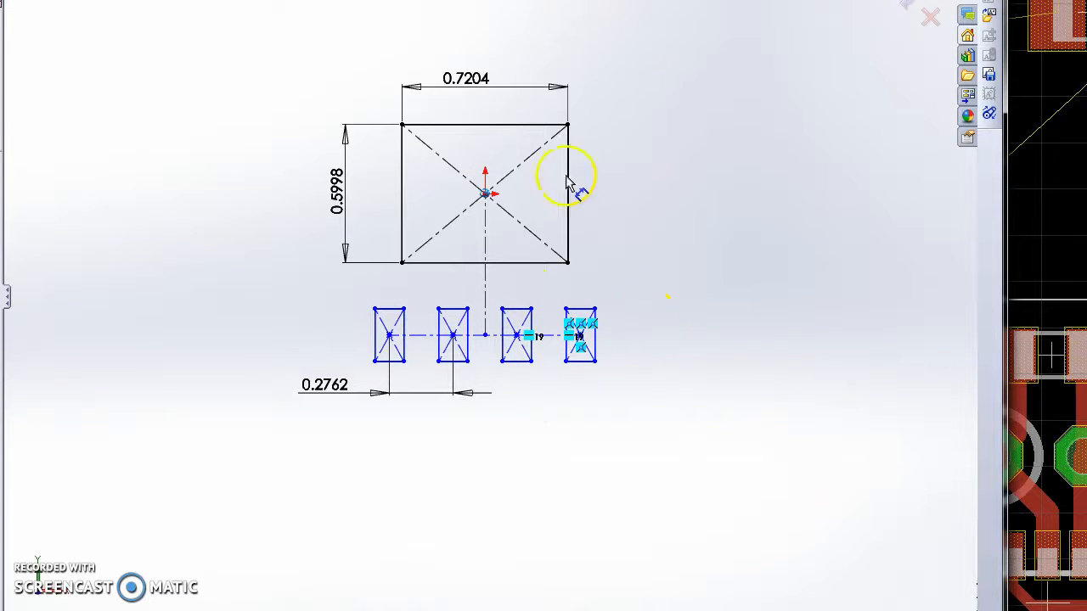
click(541, 127)
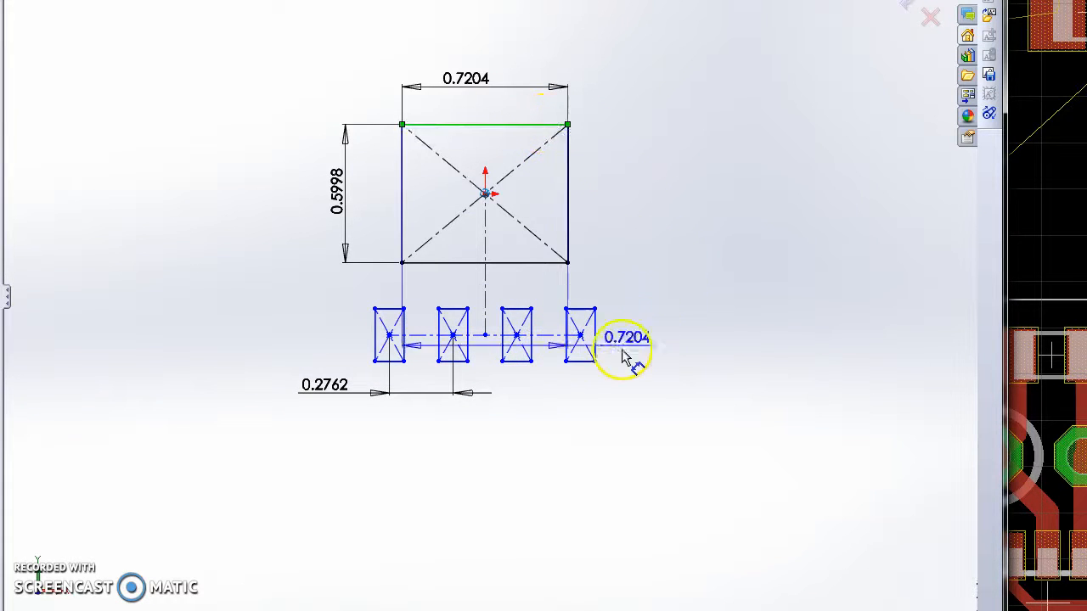
click(586, 361)
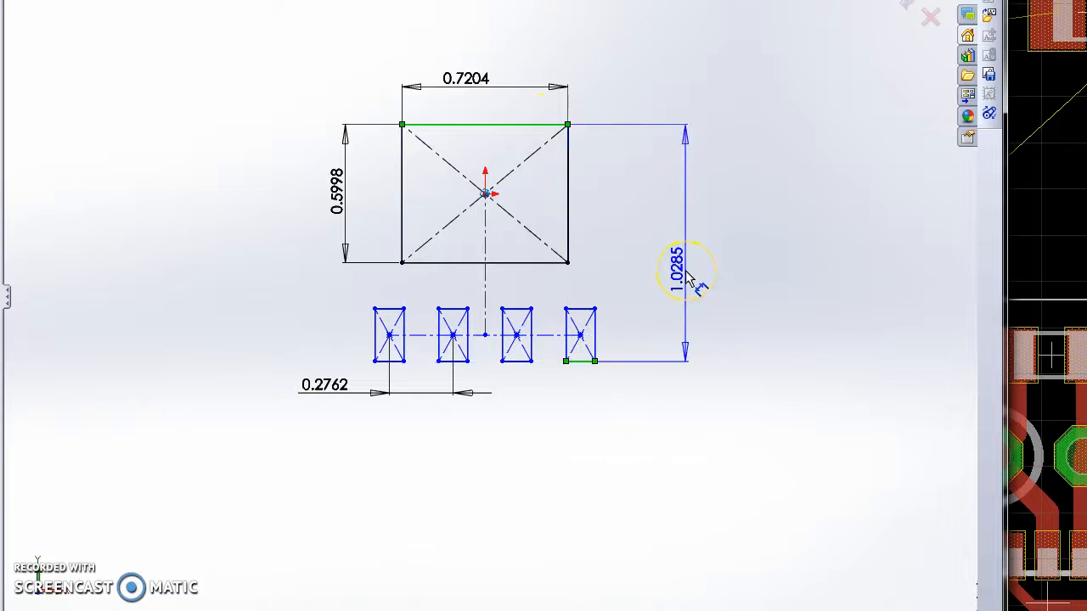
click(690, 281)
click(613, 258)
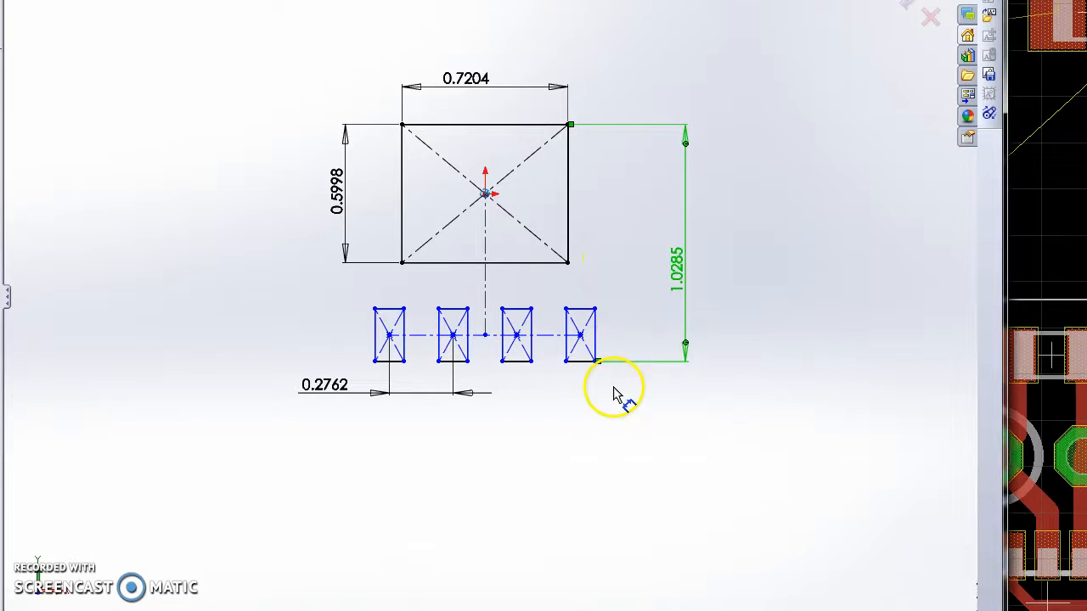
key(Escape)
mouse_move(486, 336)
mouse_down()
mouse_move(489, 361)
mouse_move(478, 321)
mouse_up()
- Dimension the leftmost small rectangle's height along its left edge, keeping the drawn size
right_drag(310, 352, 293, 285)
click(371, 337)
click(340, 339)
key(Return)
- Adjust the small rectangles' width from the rightmost one's lower corner and dimension that width along its bottom edge
scroll(392, 367, down, 1)
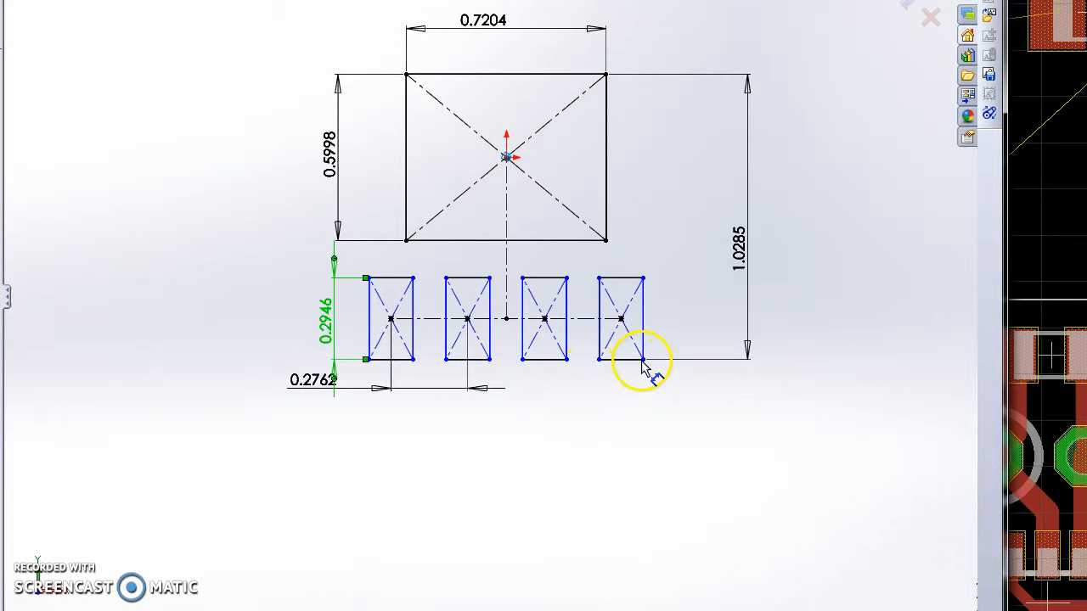
drag(668, 364, 643, 367)
right_drag(621, 410, 623, 345)
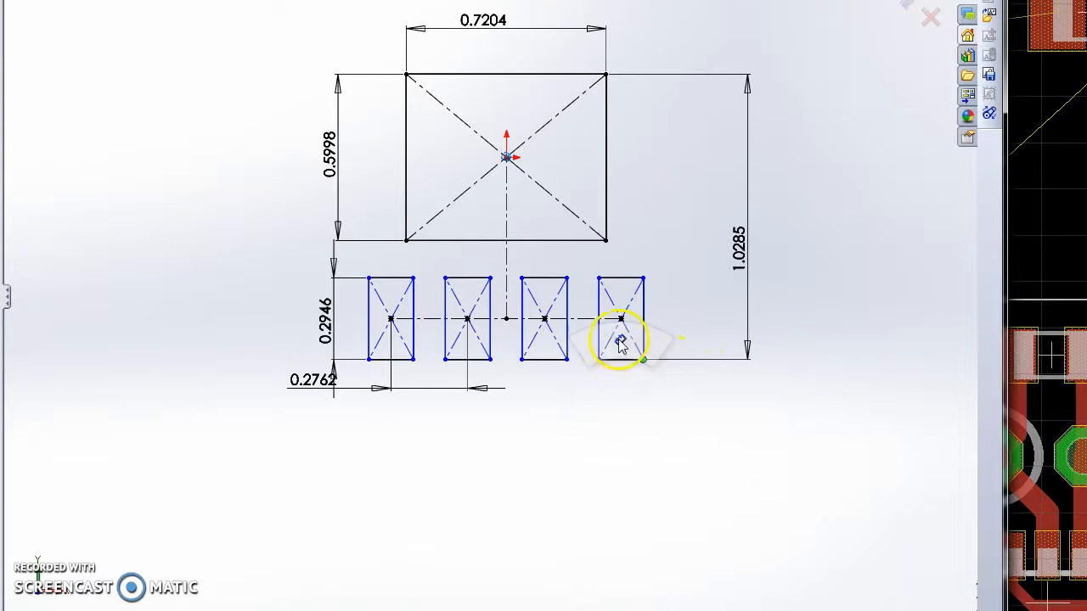
click(620, 361)
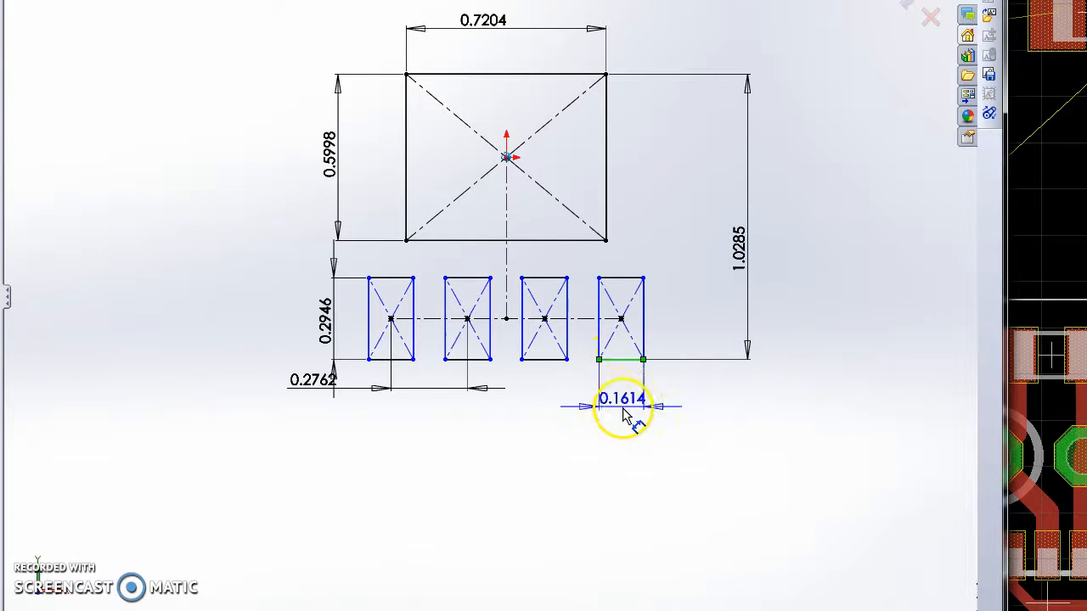
click(616, 418)
key(Return)
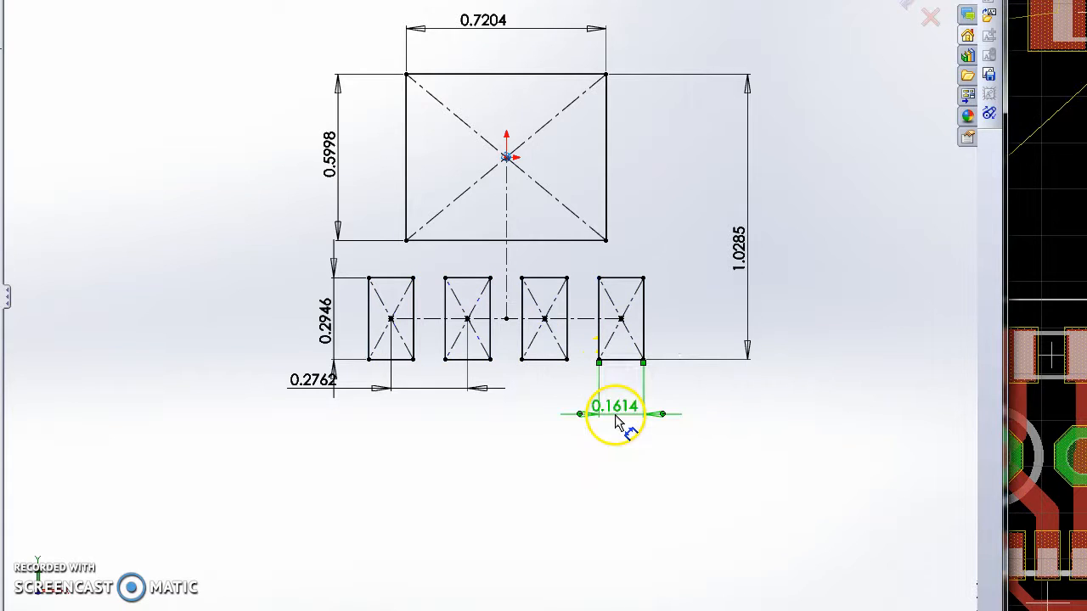
- Reposition the centre-to-centre spacing dimension further below the two leftmost small rectangles
drag(338, 385, 414, 421)
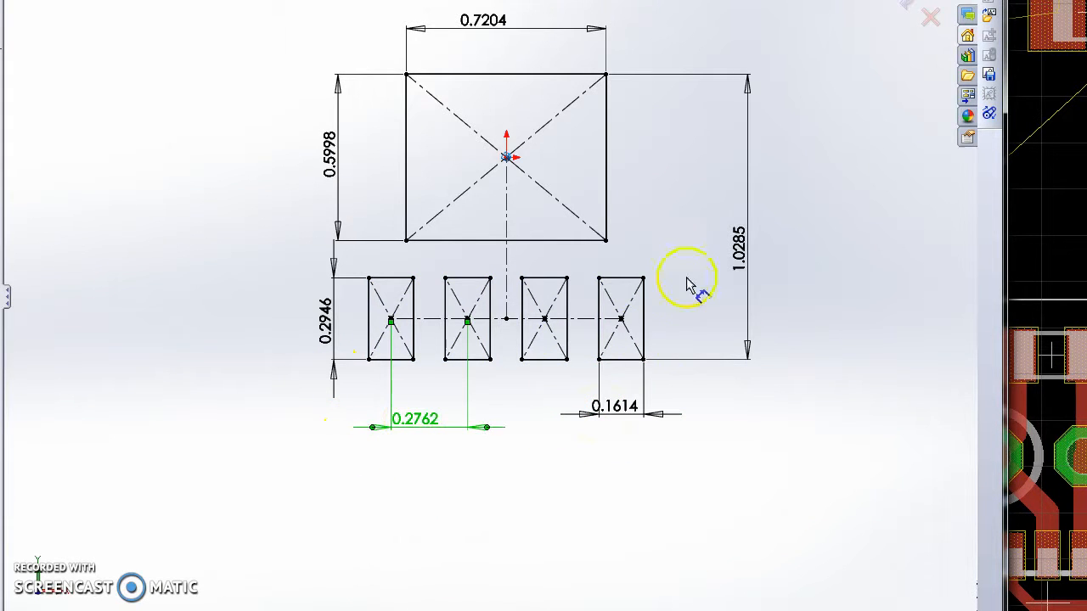
- Try 1.0235 in for the vertical distance from the large rectangle's top edge to the rightmost small rectangle's bottom edge
click(743, 251)
scroll(743, 252, up, 6)
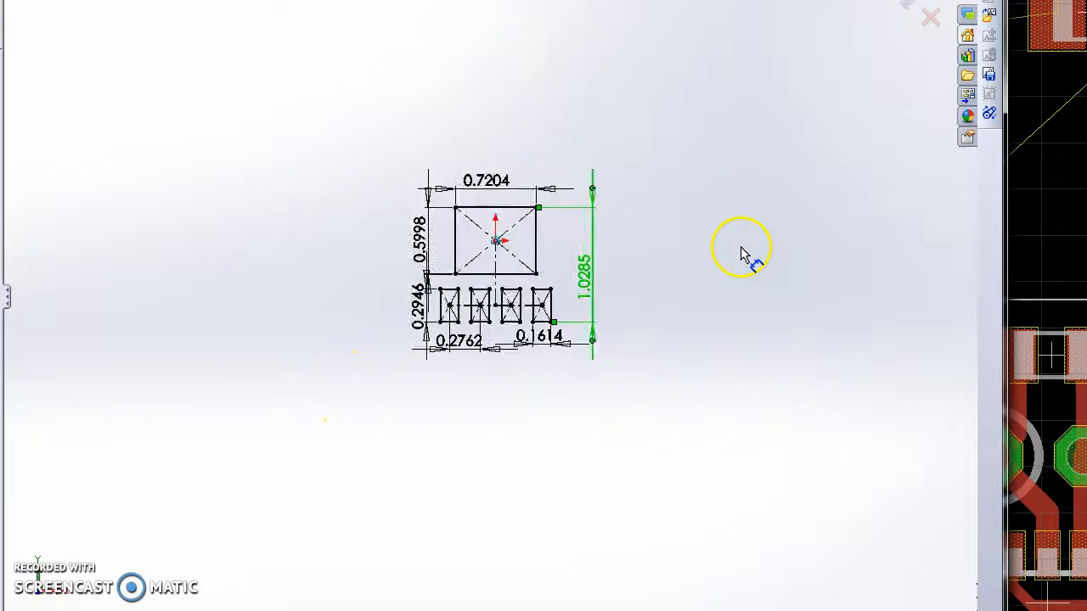
scroll(742, 252, down, 2)
double_click(465, 307)
scroll(441, 317, down, 2)
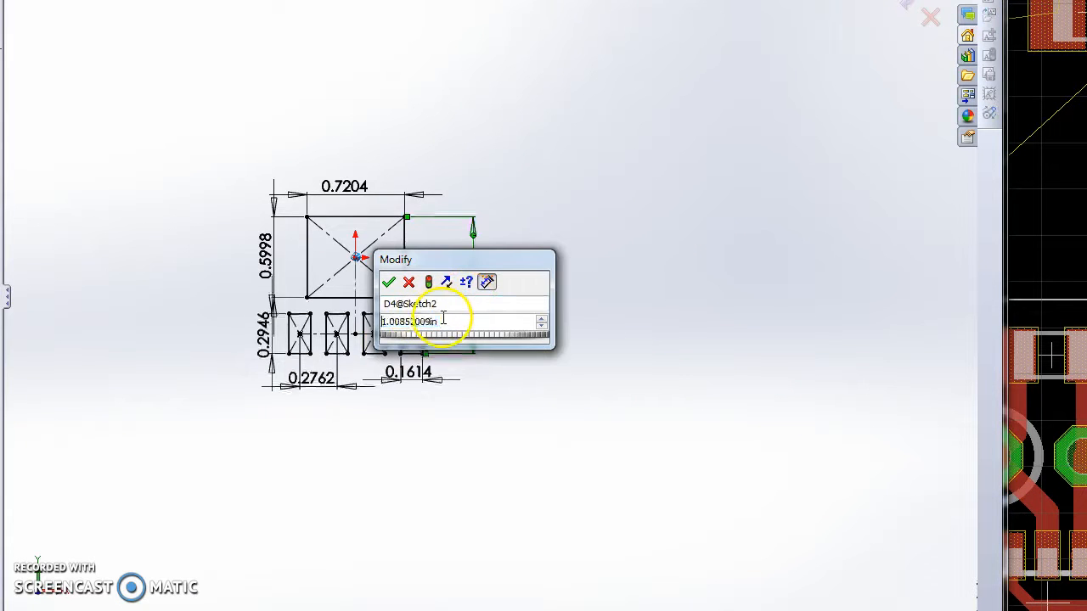
scroll(461, 239, down, 4)
mouse_move(456, 263)
mouse_down()
mouse_move(638, 233)
mouse_move(722, 317)
mouse_up()
scroll(424, 332, up, 1)
scroll(546, 215, down, 1)
scroll(480, 322, down, 4)
scroll(716, 383, down, 2)
scroll(722, 381, up, 12)
scroll(722, 379, down, 14)
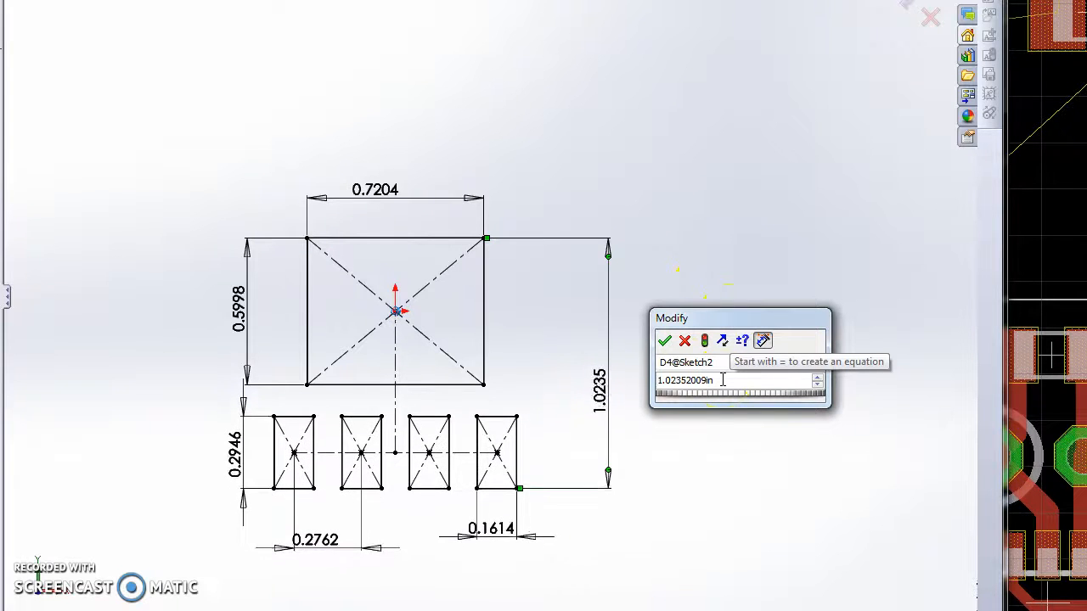
scroll(722, 380, up, 8)
scroll(723, 380, down, 1)
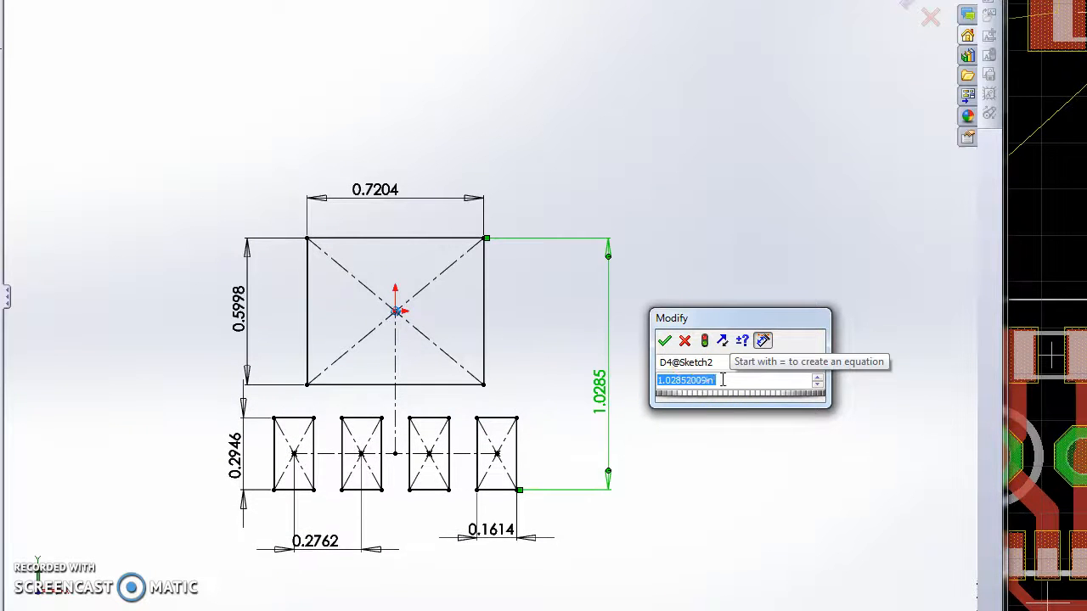
click(665, 341)
- Delete the vertical dimension between the large rectangle's top edge and the rightmost small rectangle's bottom edge
click(607, 384)
key(Delete)
- Try dimensioning the large rectangle's top edge to the rightmost small rectangle's centre at 0.8862 in, and delete that dimension
right_drag(592, 349, 590, 269)
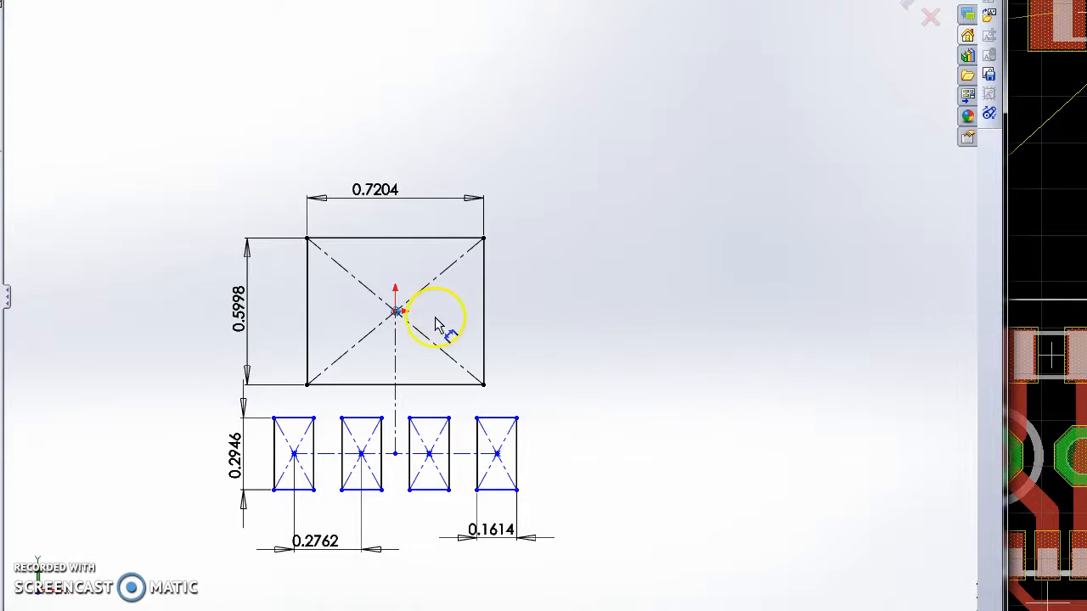
click(446, 241)
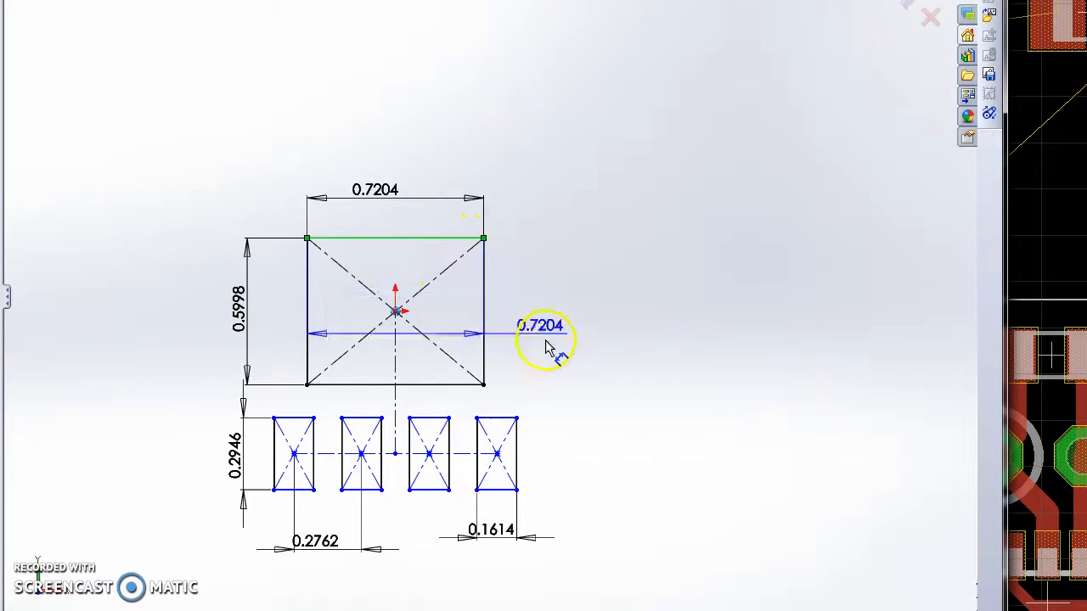
click(498, 454)
click(636, 389)
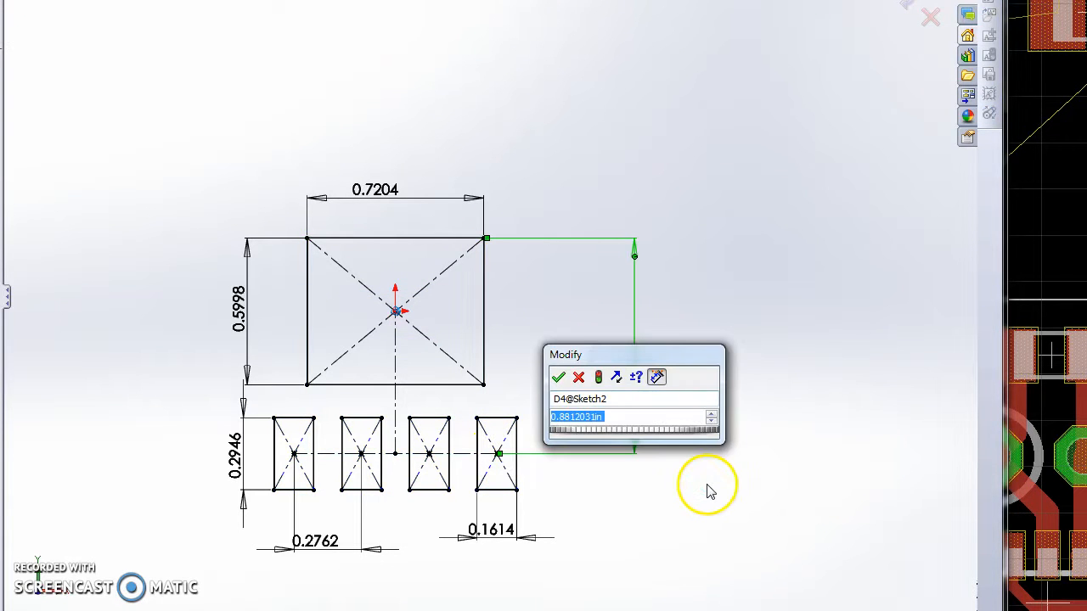
click(636, 430)
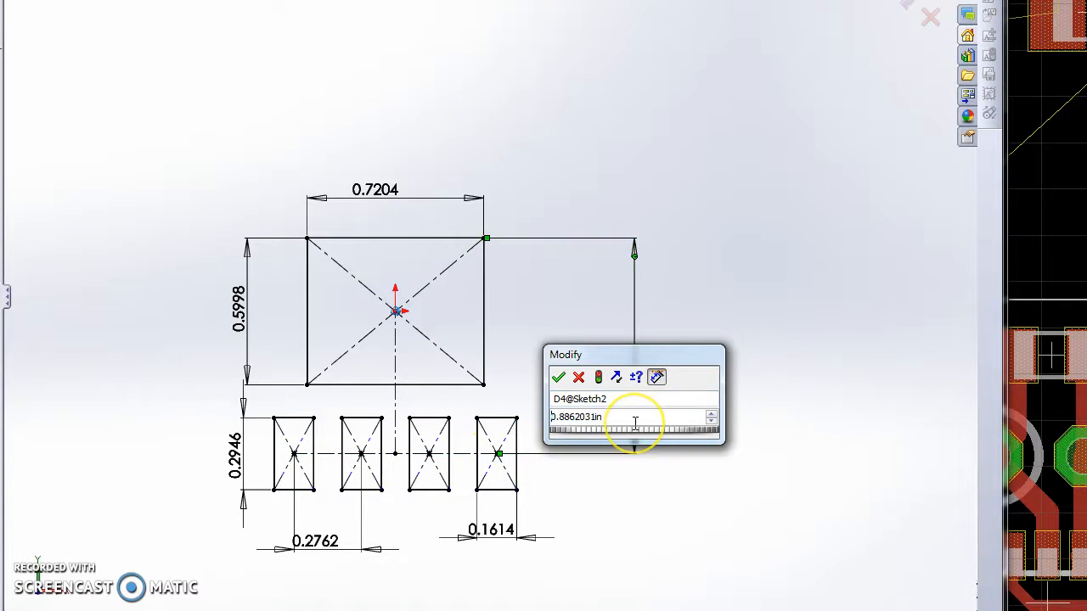
click(558, 377)
key(Delete)
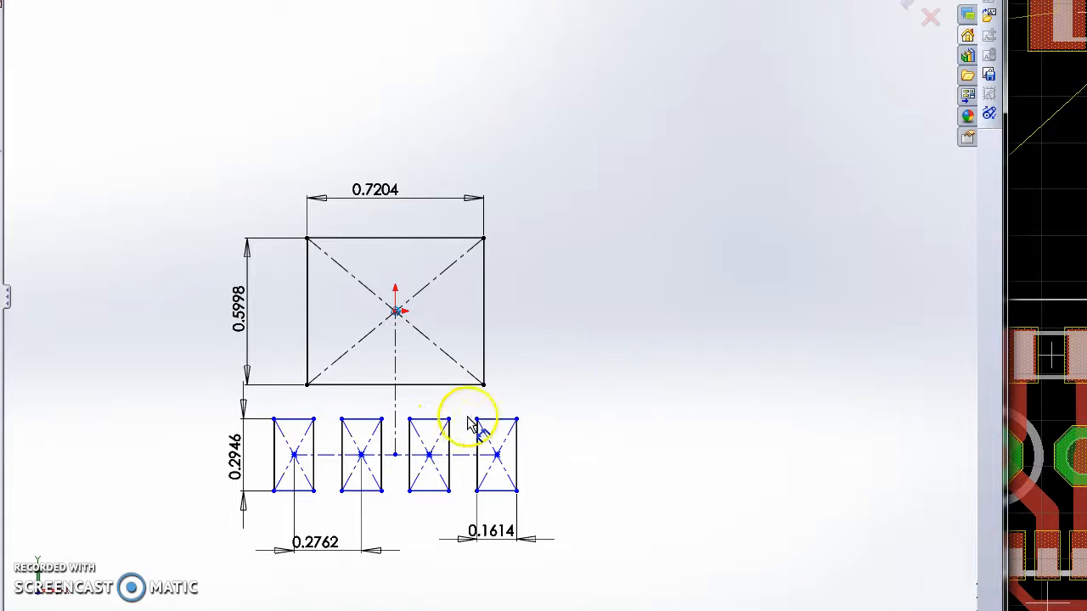
- Dimension the vertical gap between the large rectangle's bottom edge and the rightmost small rectangle's top edge
click(497, 420)
click(463, 384)
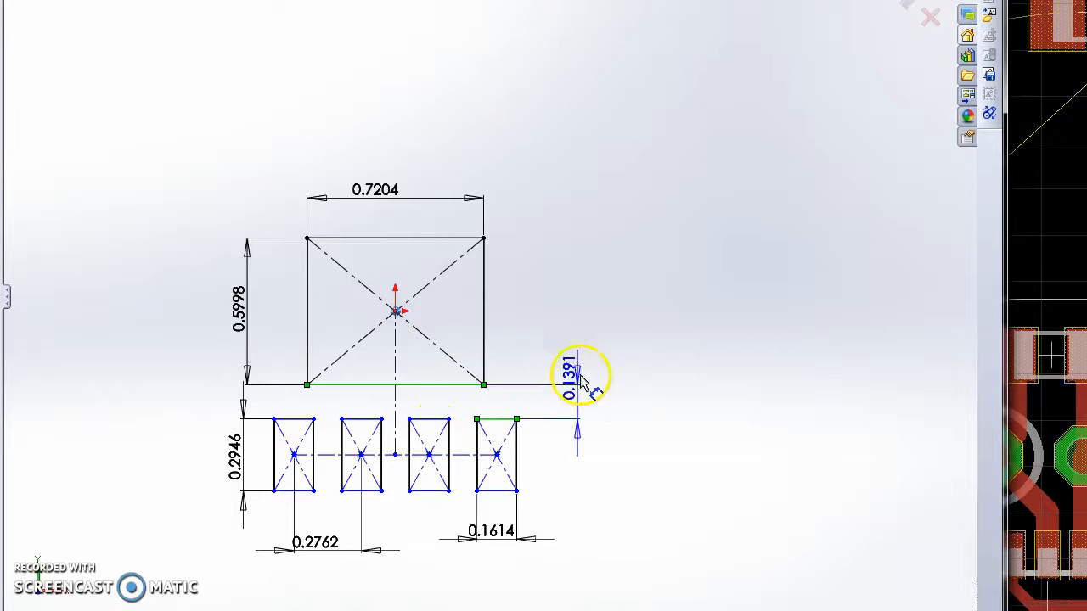
click(586, 338)
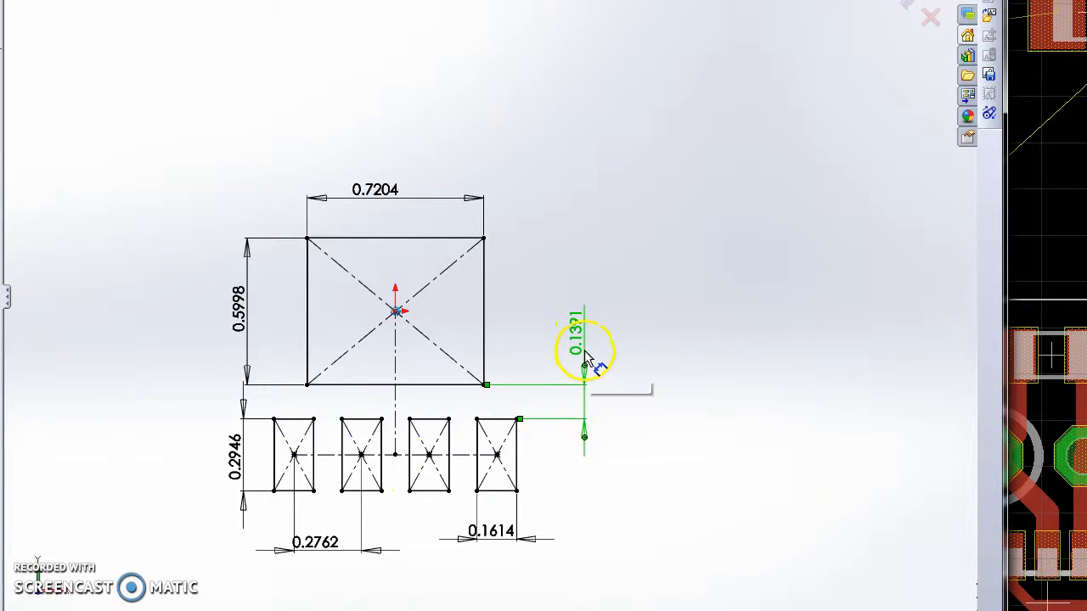
- Set the small rectangles' width to 0.1064 in and their centre-to-centre spacing to 0.2012 in
click(490, 533)
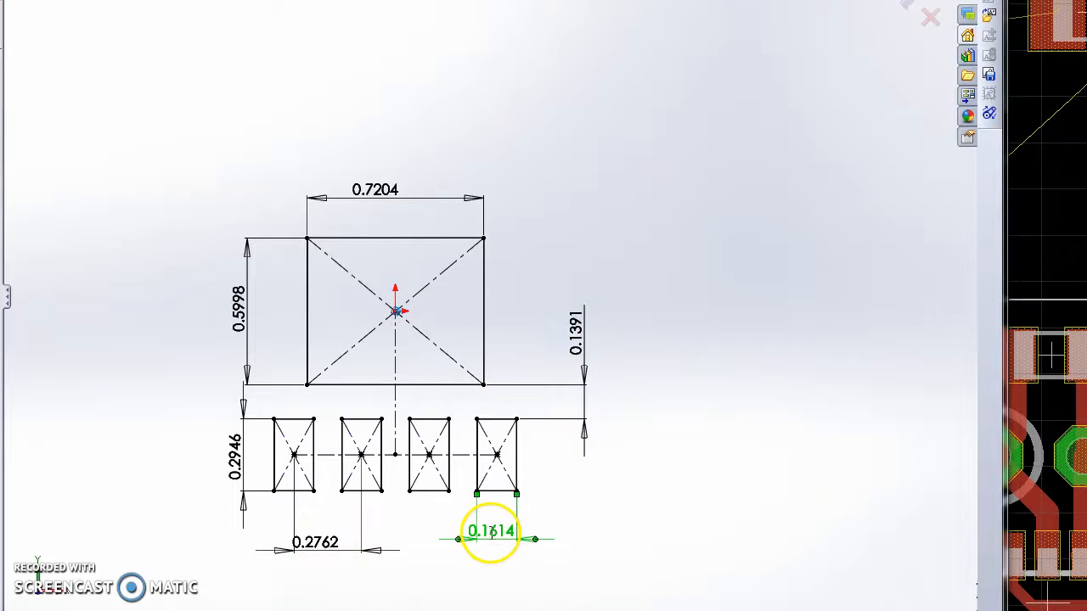
double_click(490, 533)
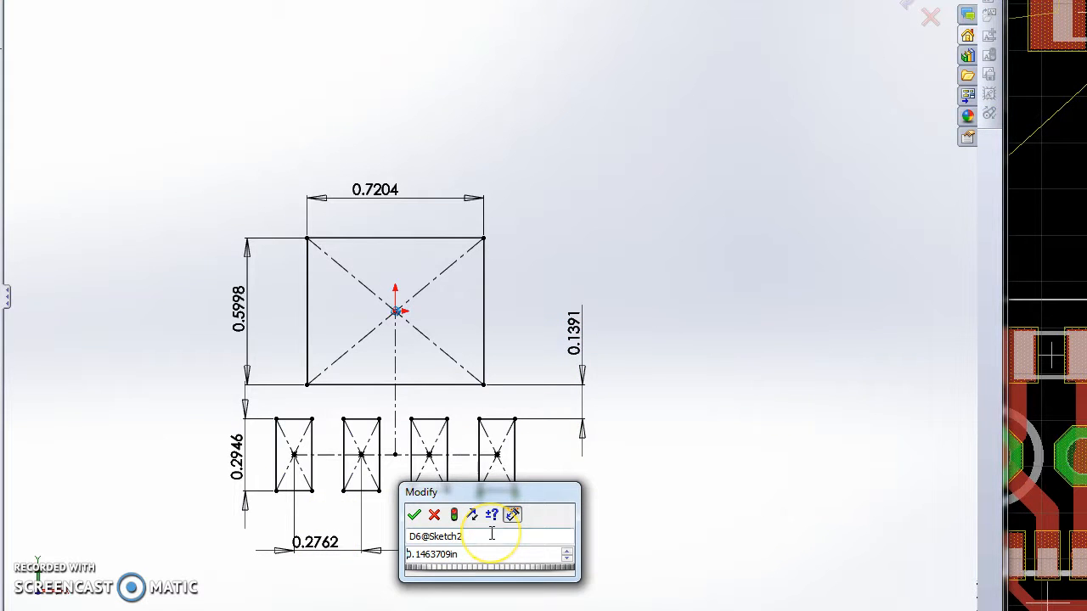
click(413, 515)
double_click(319, 540)
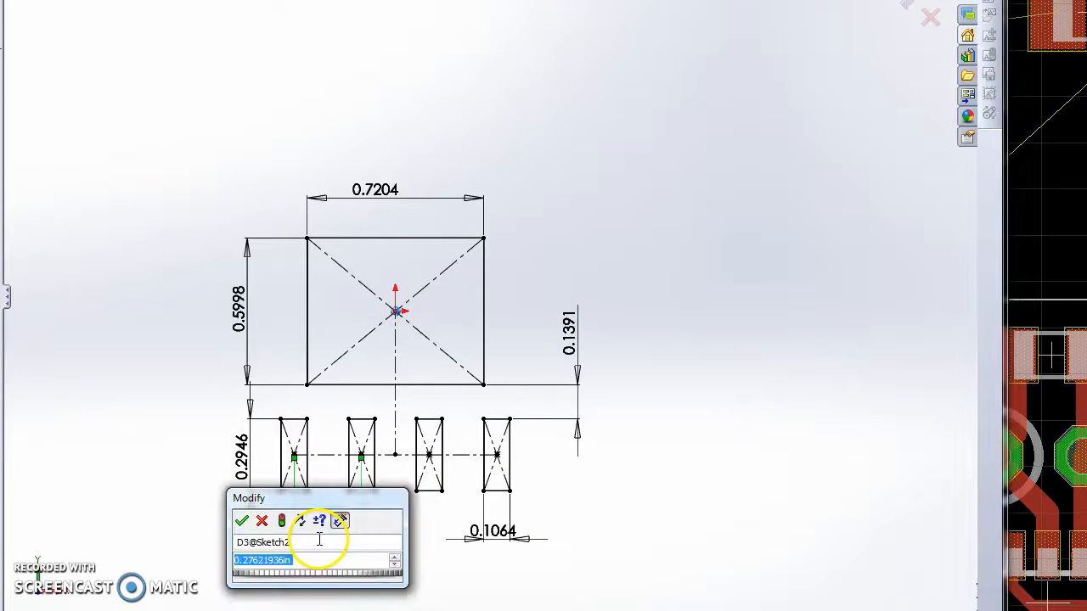
scroll(318, 562, down, 6)
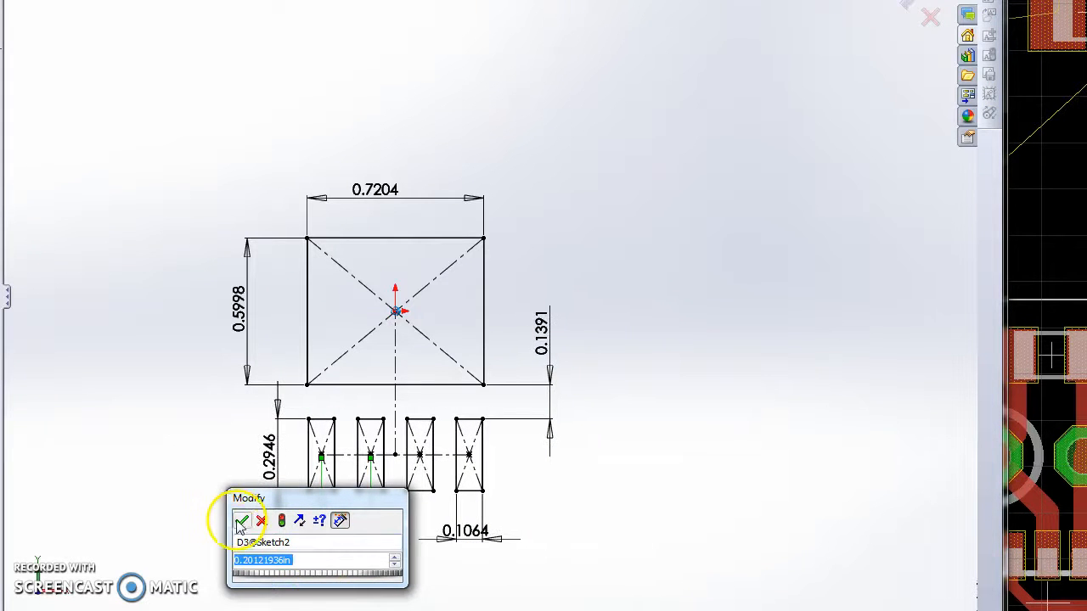
- Set the small rectangles' height to 0.3196 in
click(269, 455)
double_click(263, 456)
scroll(259, 481, up, 1)
scroll(259, 481, up, 2)
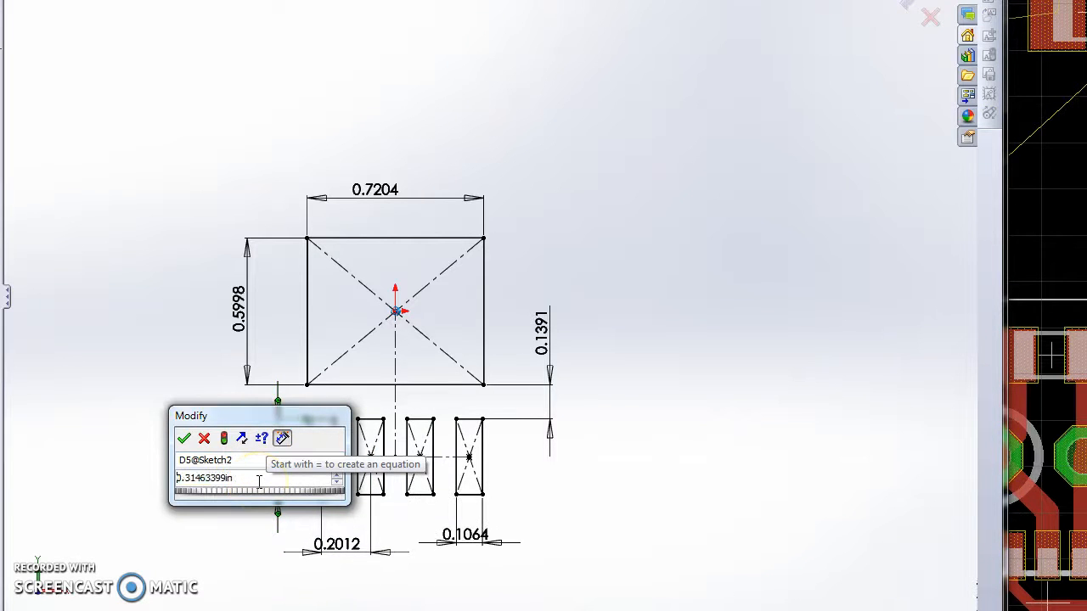
click(184, 438)
- Set the vertical gap between the large rectangle and the row of small rectangles to 0.0991 in
double_click(541, 335)
scroll(541, 336, down, 7)
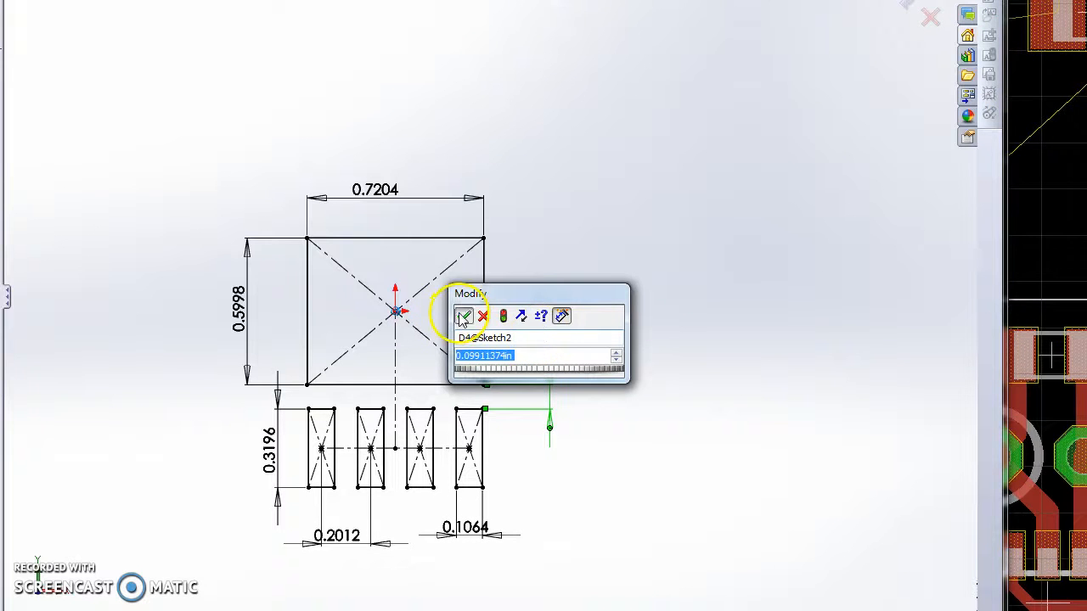
click(462, 319)
scroll(383, 409, down, 2)
scroll(382, 412, up, 2)
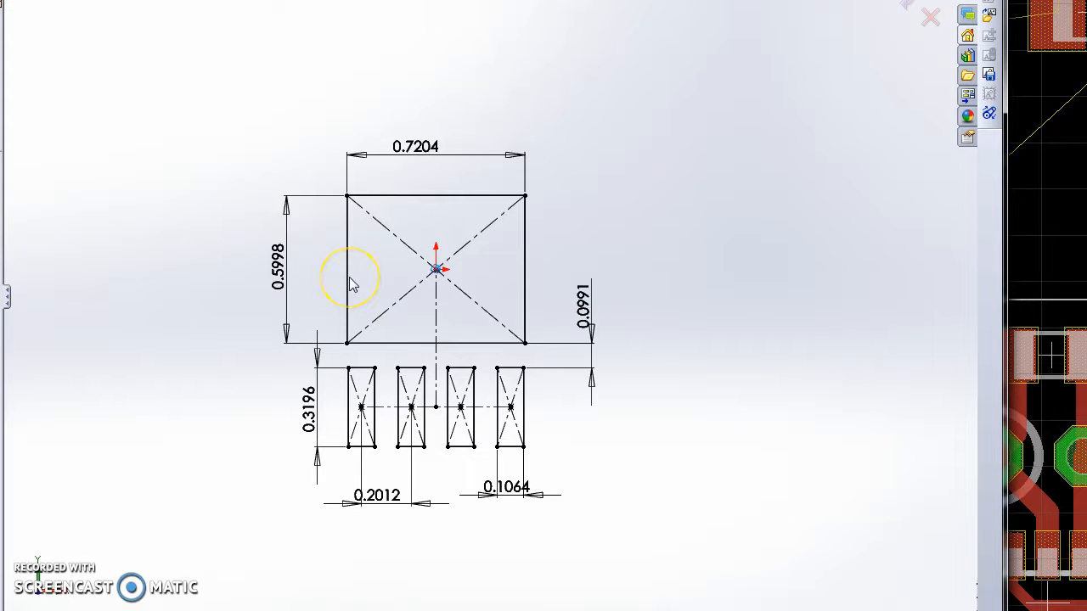
- Reposition the small rectangles' width dimension outward from the rightmost one and set that width to 0.1214 in
drag(513, 488, 568, 475)
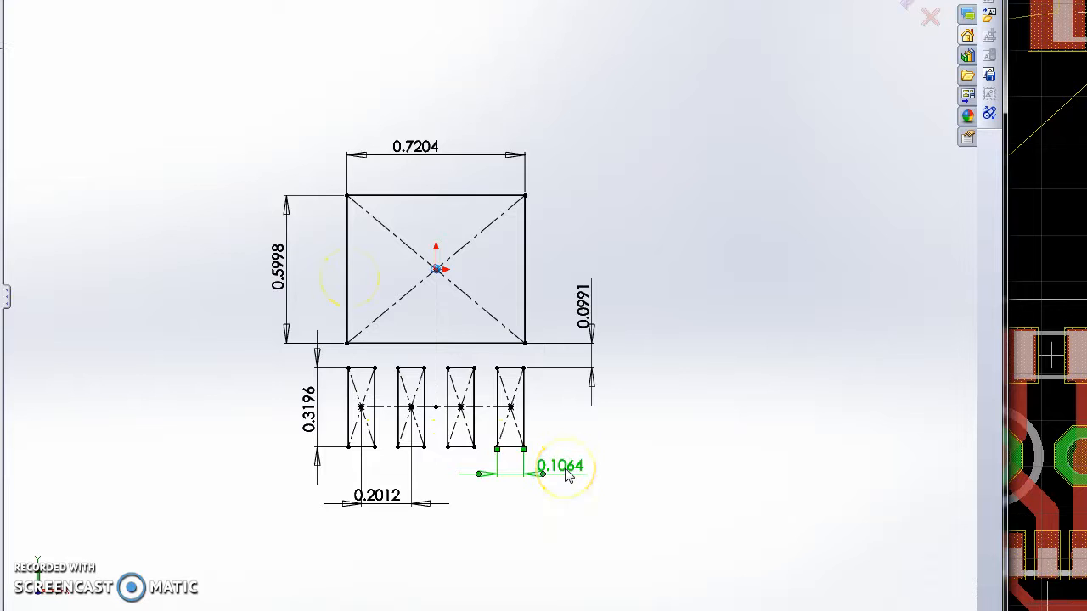
click(567, 475)
drag(590, 435, 643, 438)
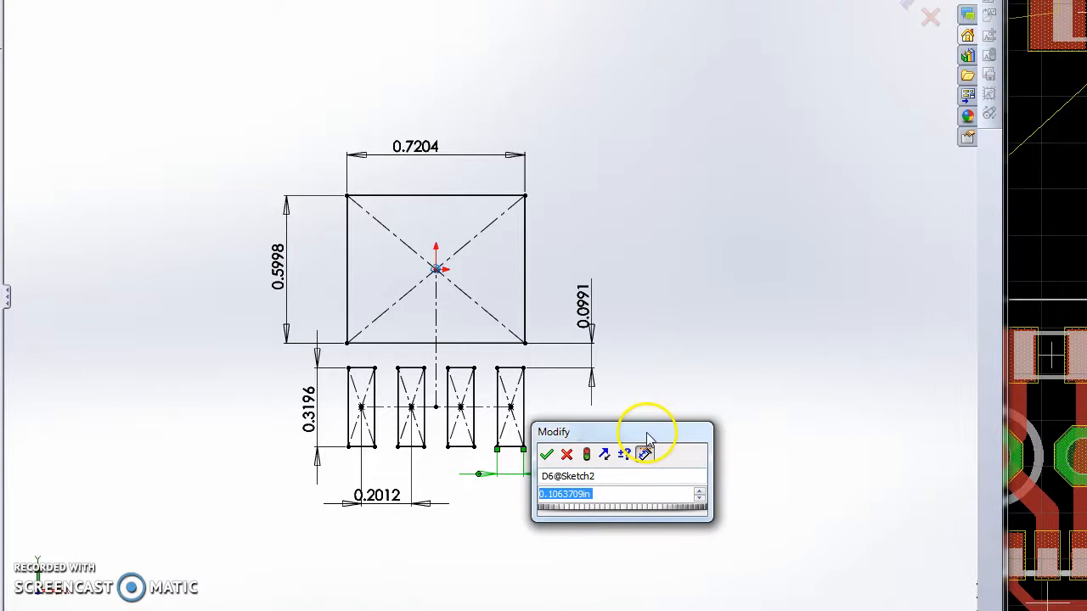
scroll(640, 492, up, 3)
scroll(638, 497, down, 3)
scroll(638, 497, up, 2)
scroll(638, 497, up, 2)
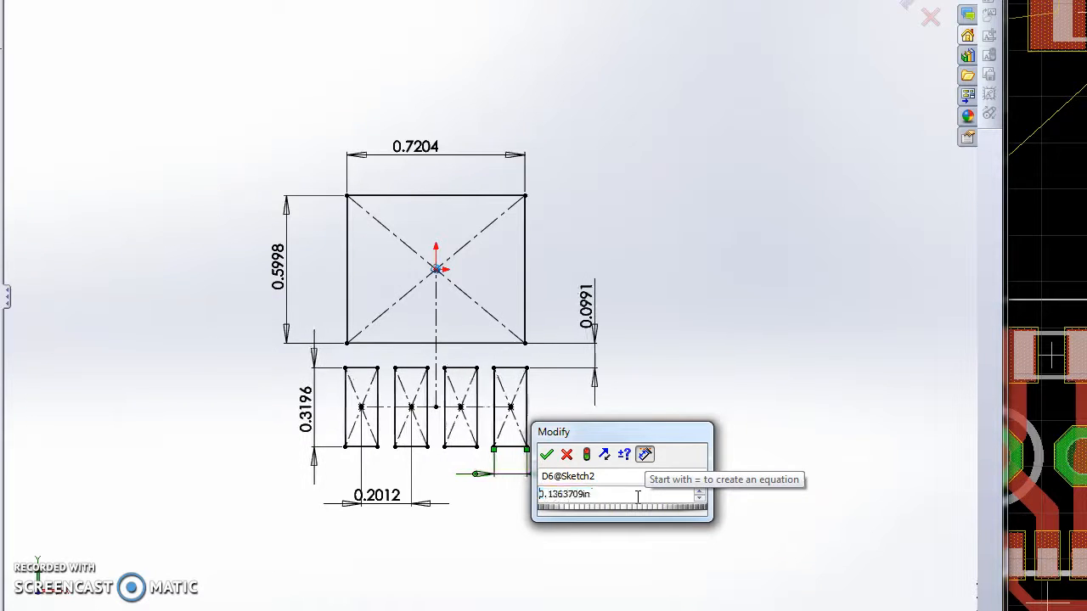
scroll(638, 497, up, 1)
click(654, 481)
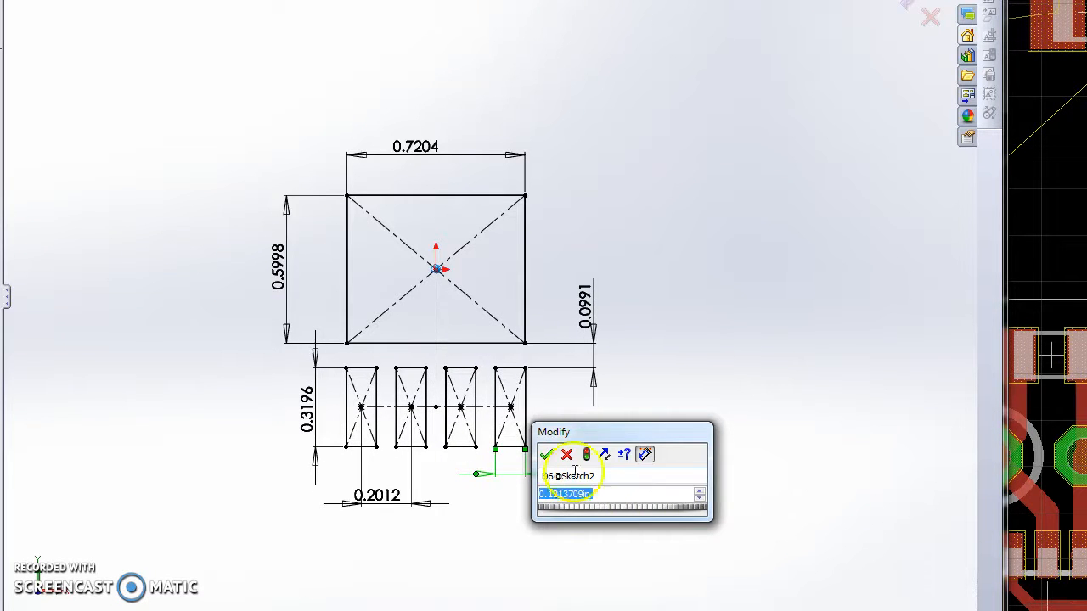